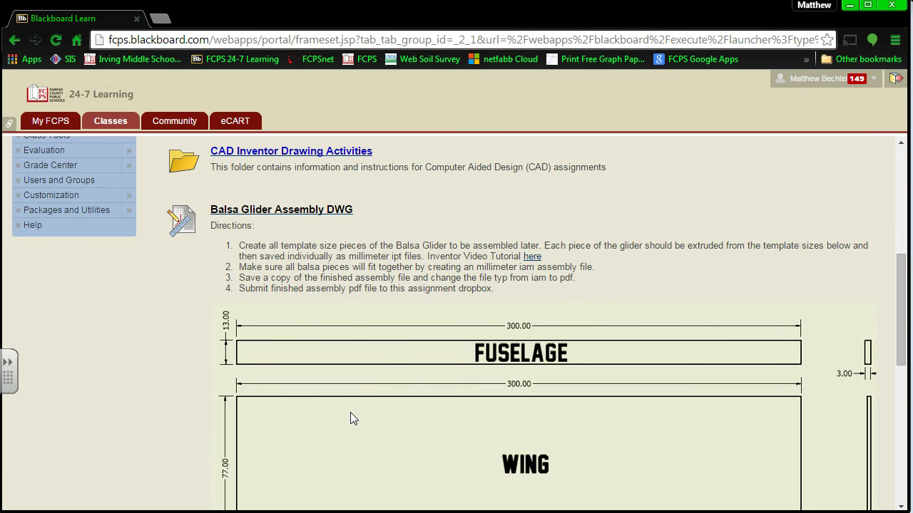
Step: Scroll the Balsa Glider Assembly DWG page down until the 300 by 77 wing template is visible
drag(900, 306, 900, 340)
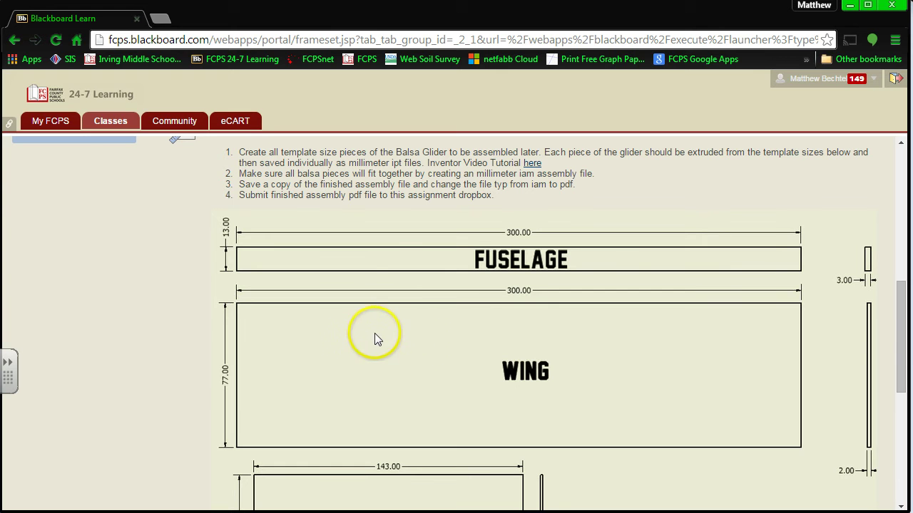
drag(905, 315, 900, 328)
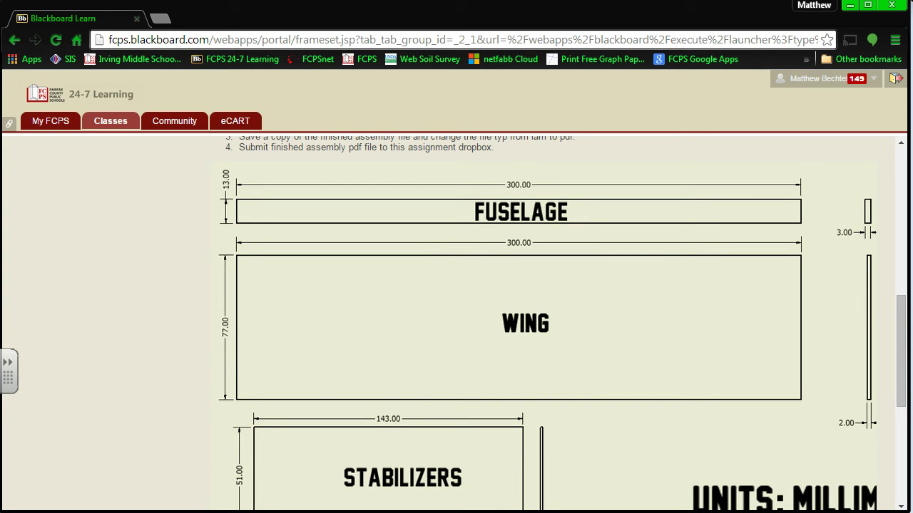
Step: Review the Sample Balsa Glider PDF in Adobe Reader, then minimize it and return to Inventor
key(alt+Tab)
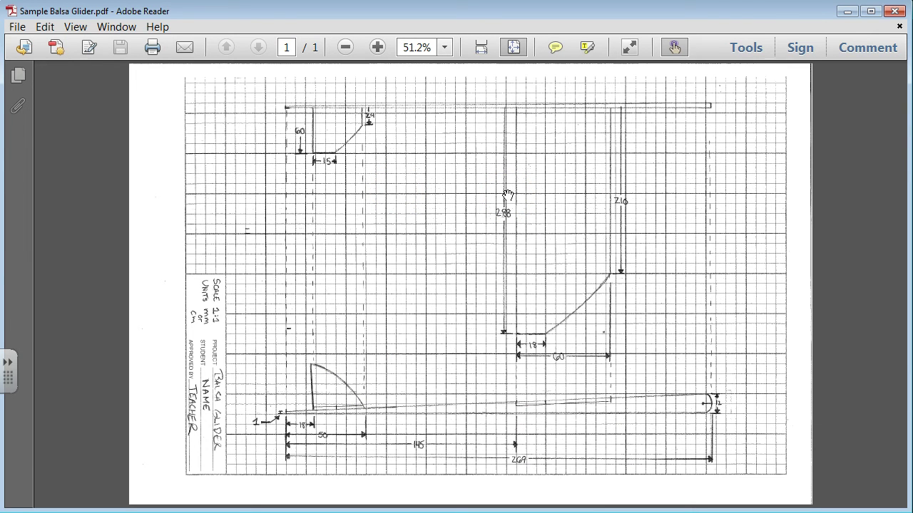
click(846, 12)
key(alt+Tab)
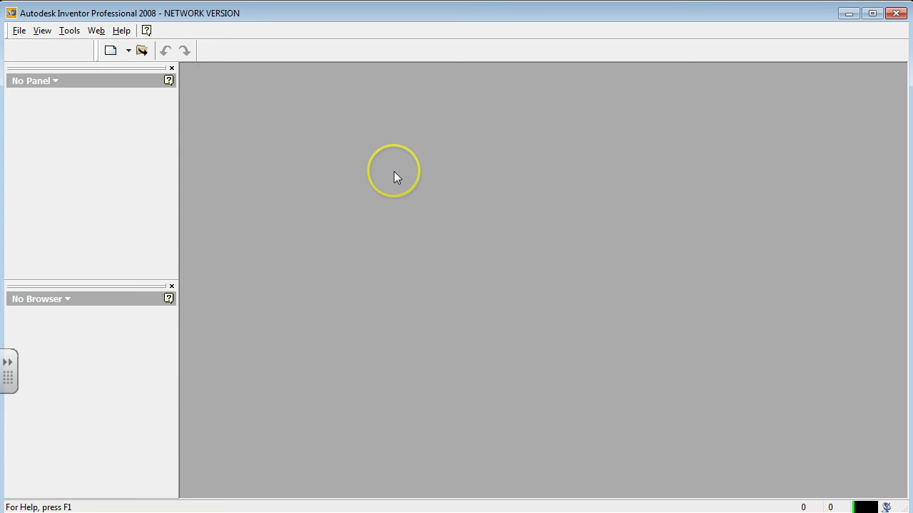
Step: Open Wing Template.ipt from the Glider Project folder
click(140, 52)
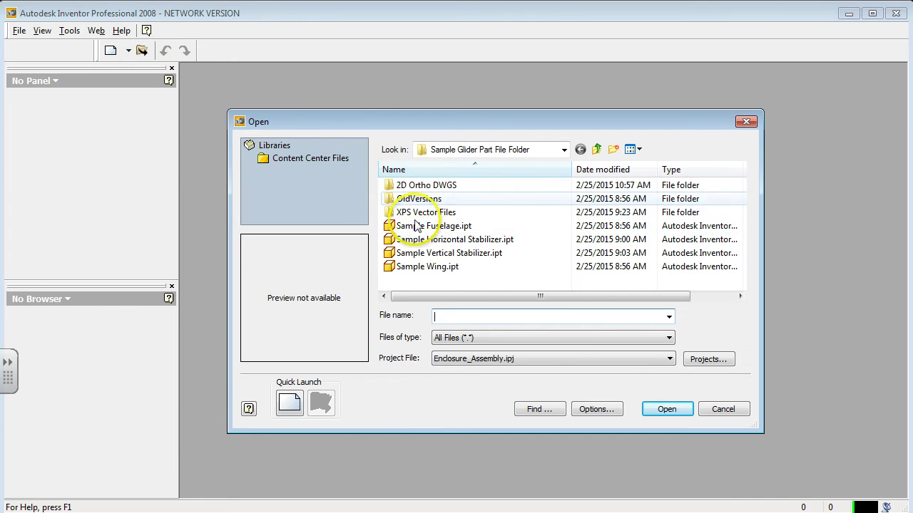
click(424, 267)
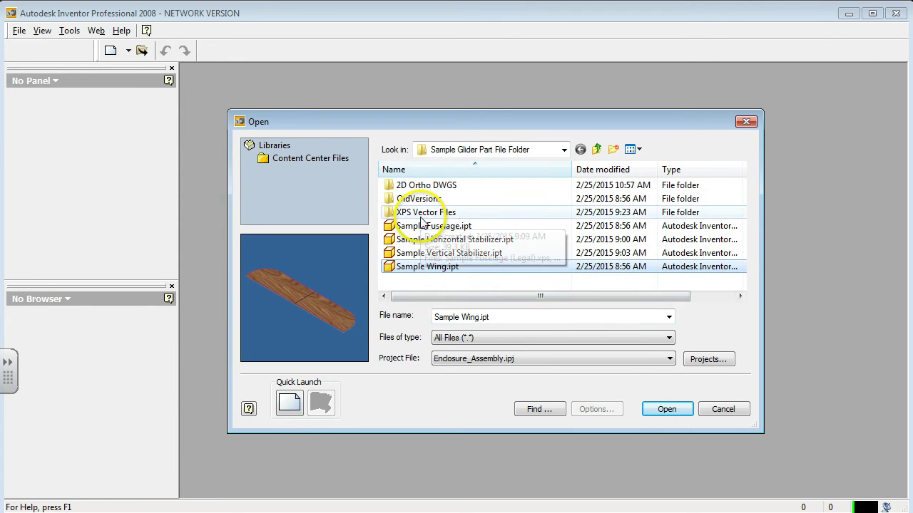
click(450, 151)
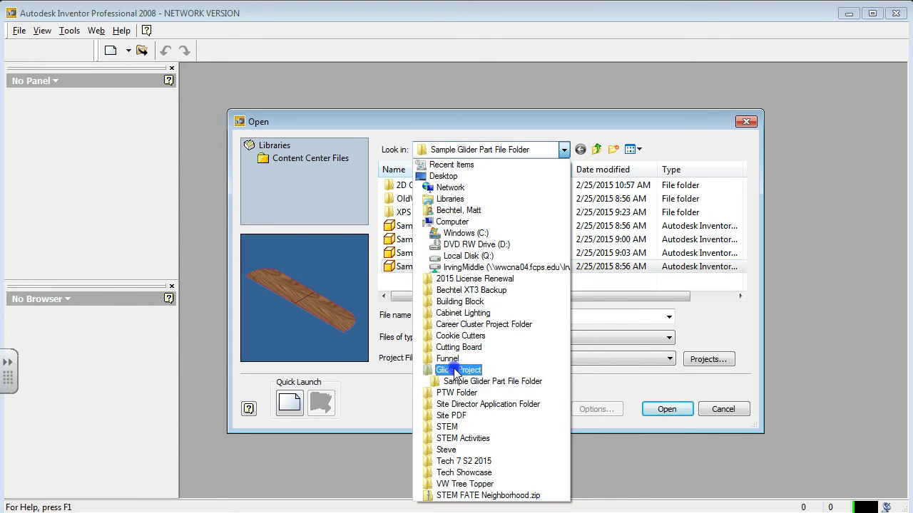
click(457, 370)
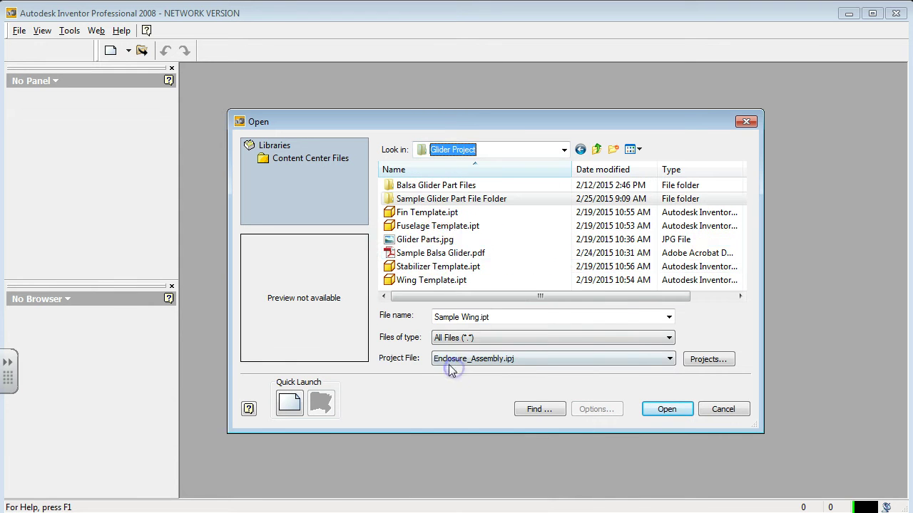
click(441, 281)
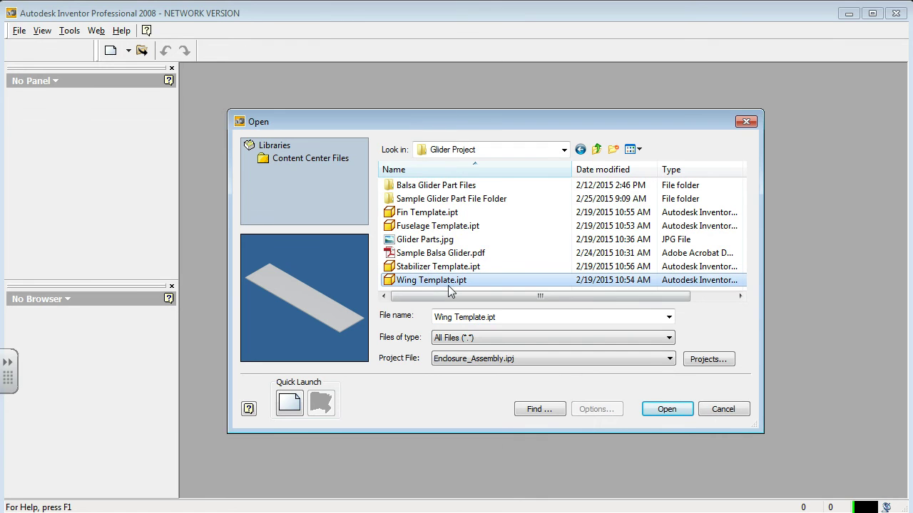
click(668, 409)
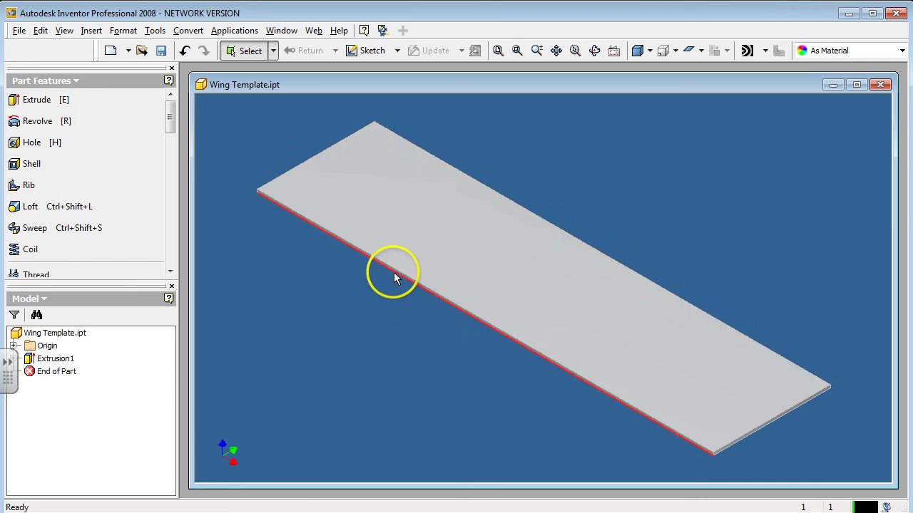
Step: Orbit the wing plate, then align the view face-on to its top face
click(596, 52)
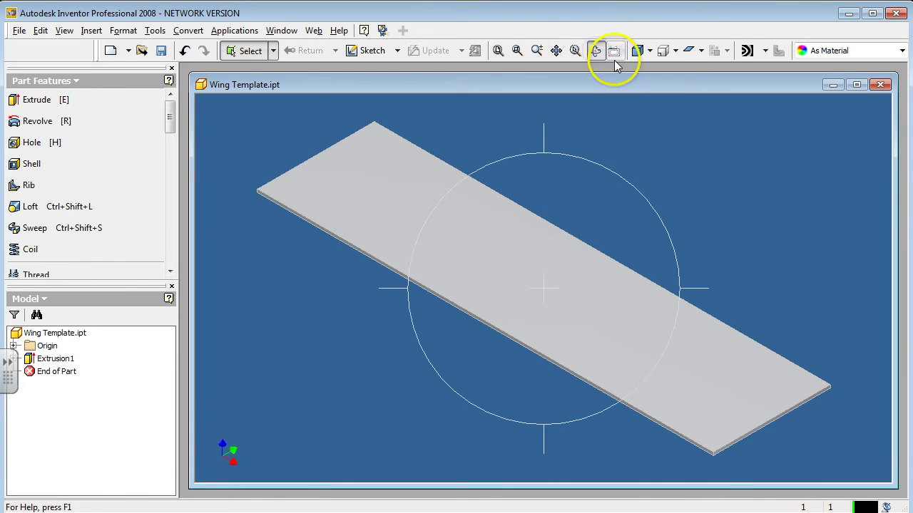
drag(561, 153, 572, 311)
click(615, 51)
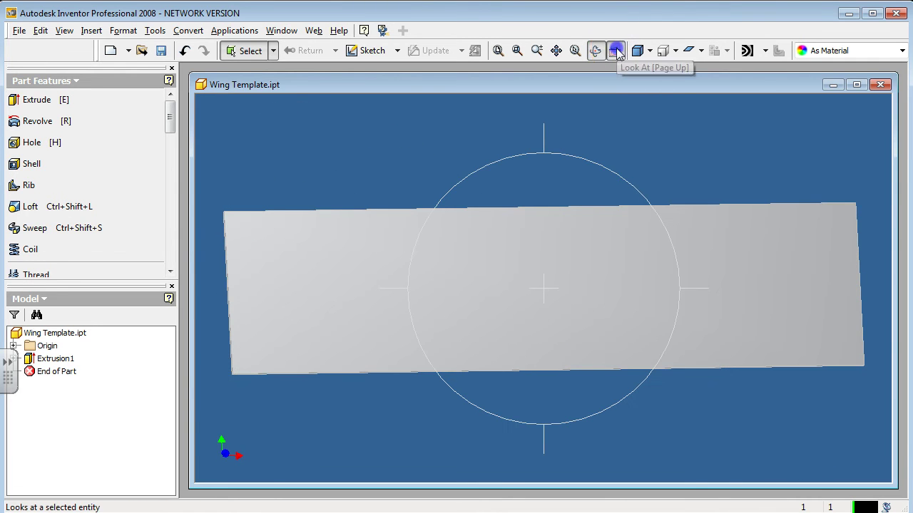
click(577, 238)
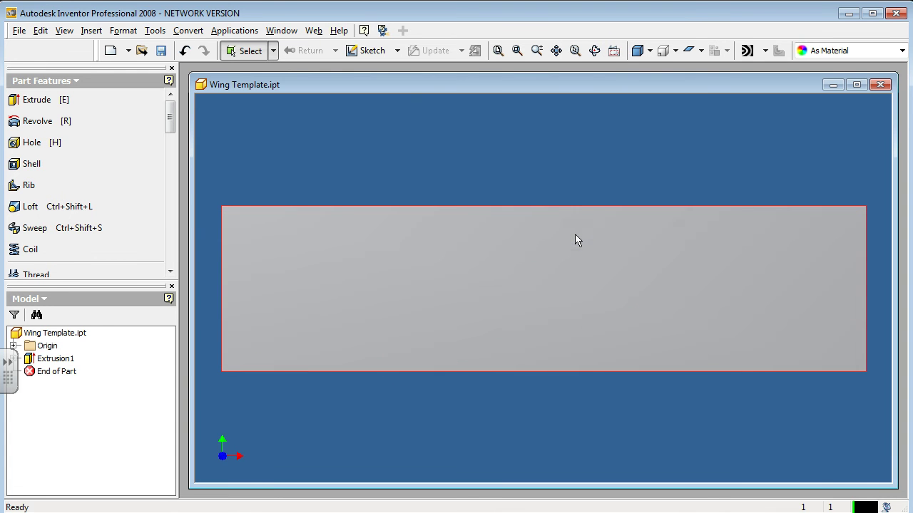
click(294, 426)
Step: Create a new sketch, Sketch2, on the plate's top face
mouse_move(370, 316)
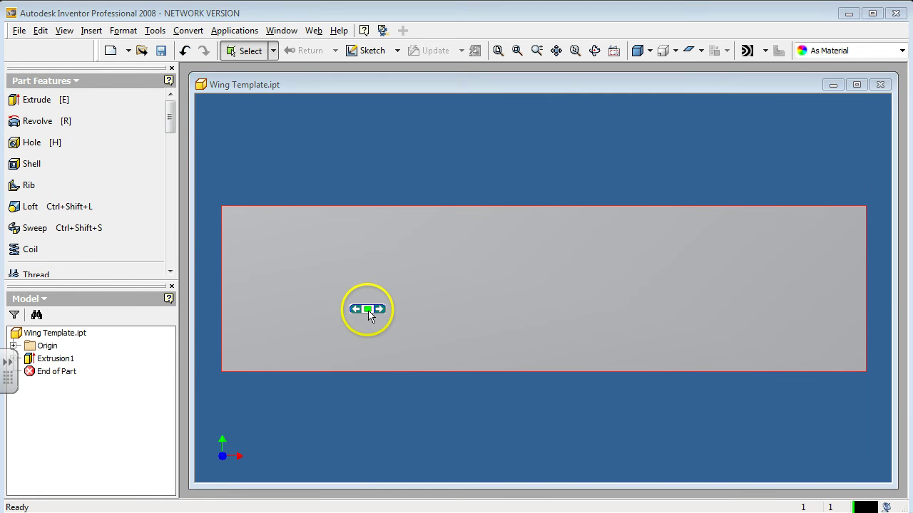
click(367, 50)
click(424, 278)
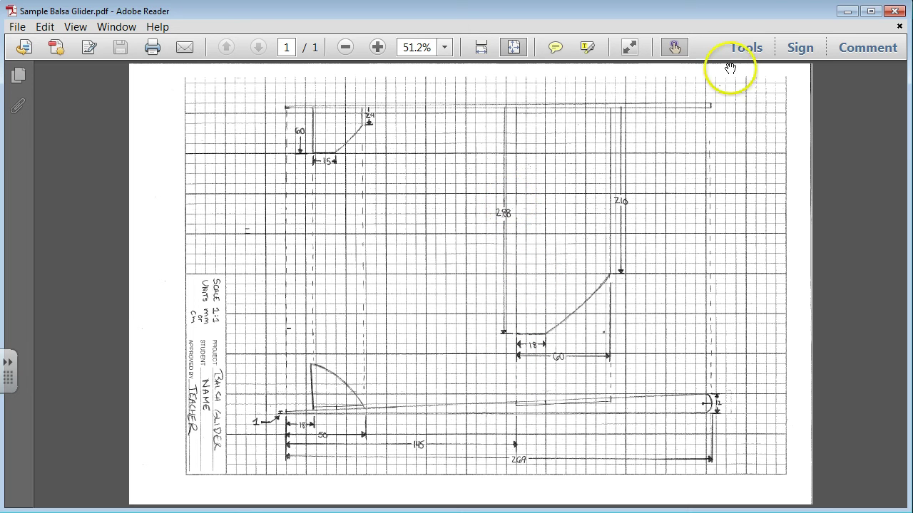
Step: Draw a line from the lower-left corner along the bottom edge and dimension it to 288 mm
click(847, 12)
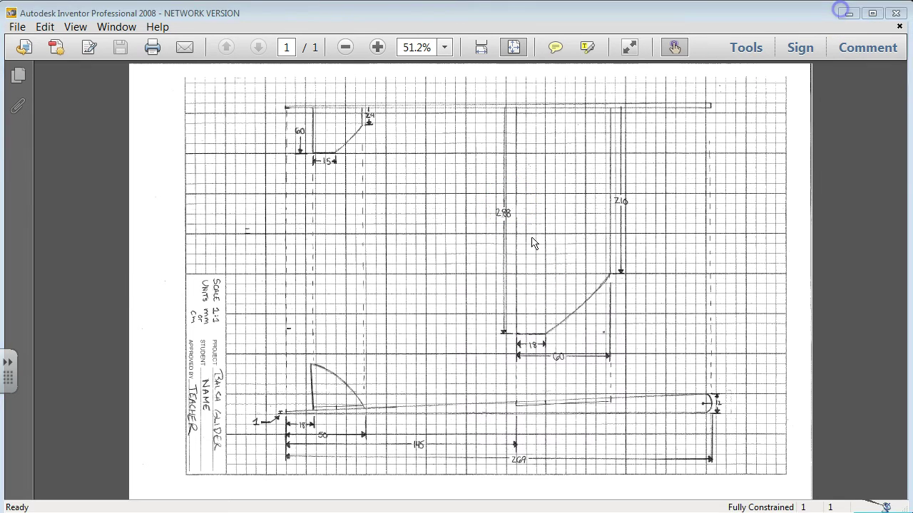
click(31, 105)
click(228, 361)
click(708, 361)
key(d)
click(457, 368)
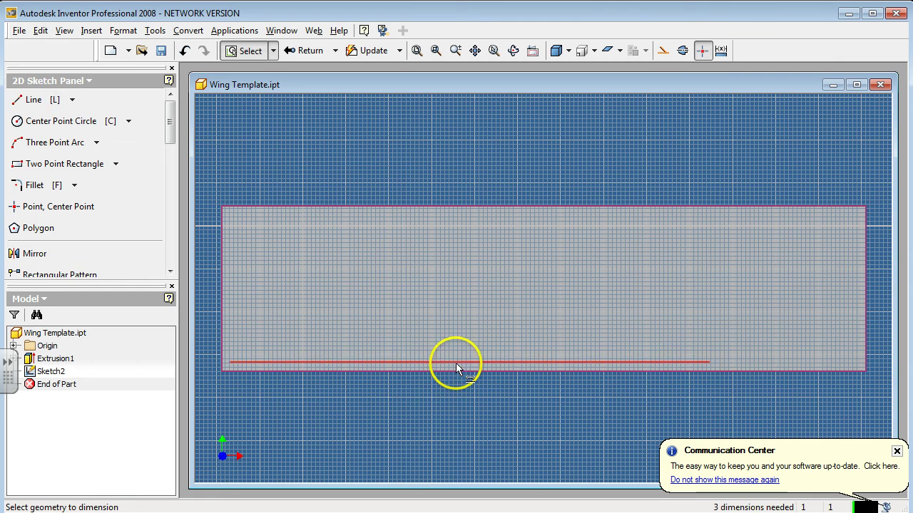
click(442, 404)
click(452, 432)
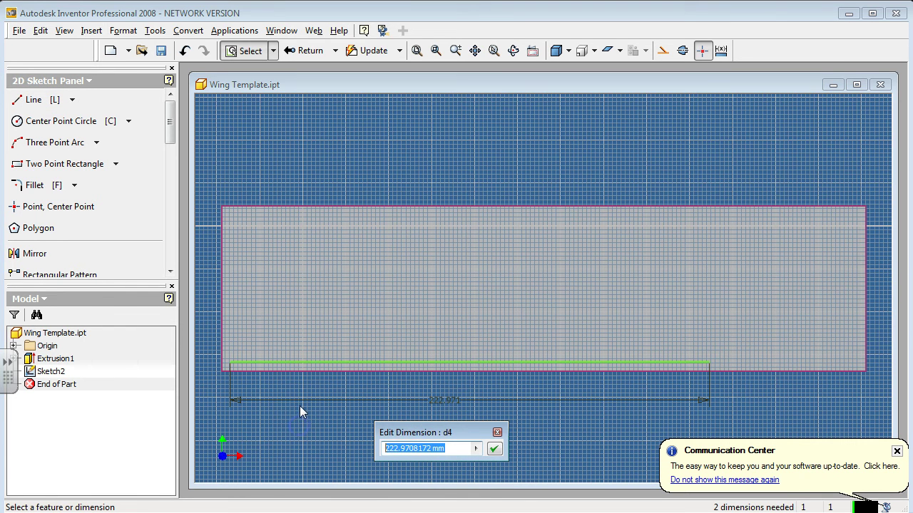
text(288)
key(Return)
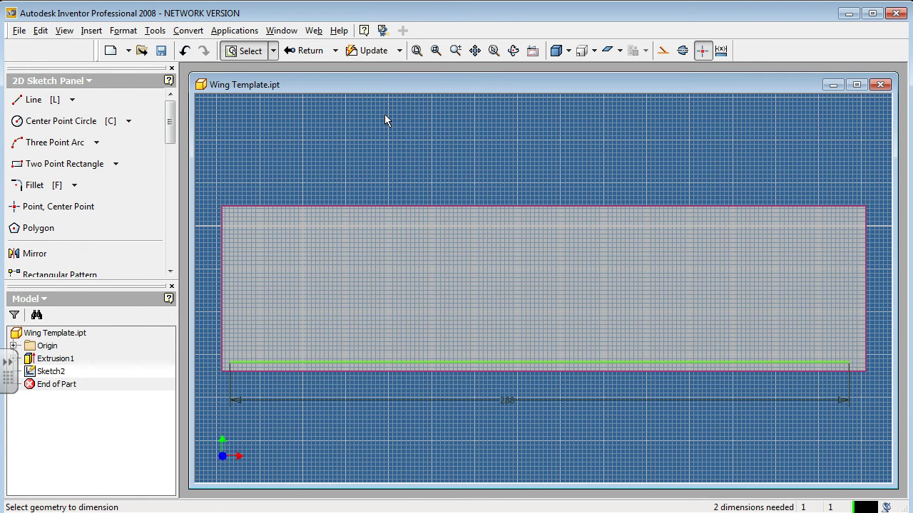
Step: Draw a vertical centerline rising from the middle of the 288 mm bottom line
click(31, 101)
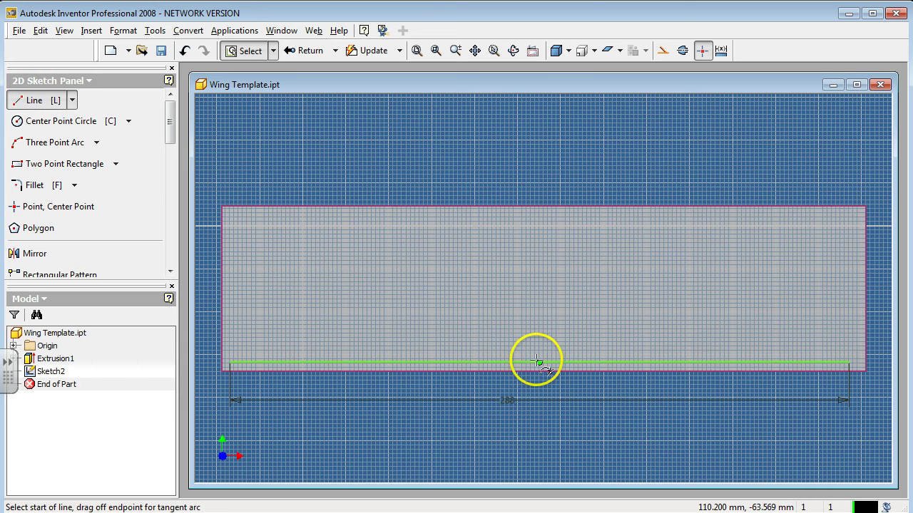
click(682, 52)
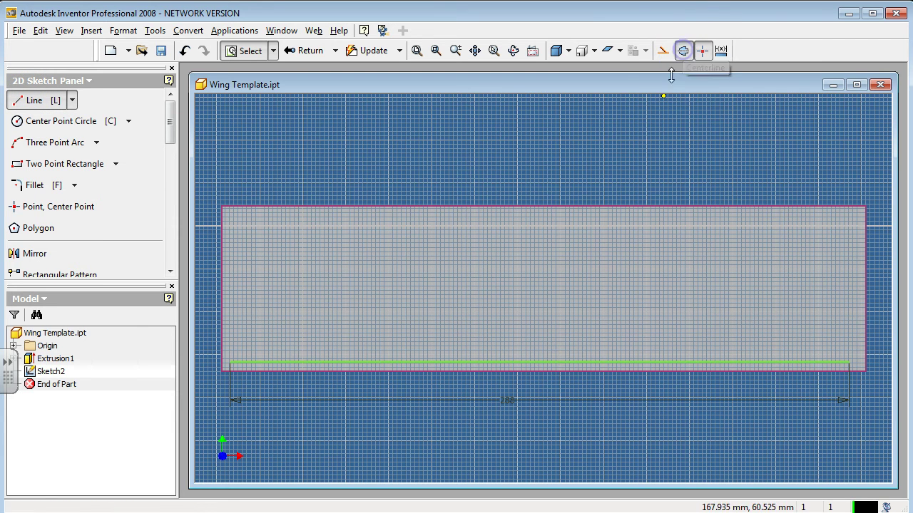
click(540, 362)
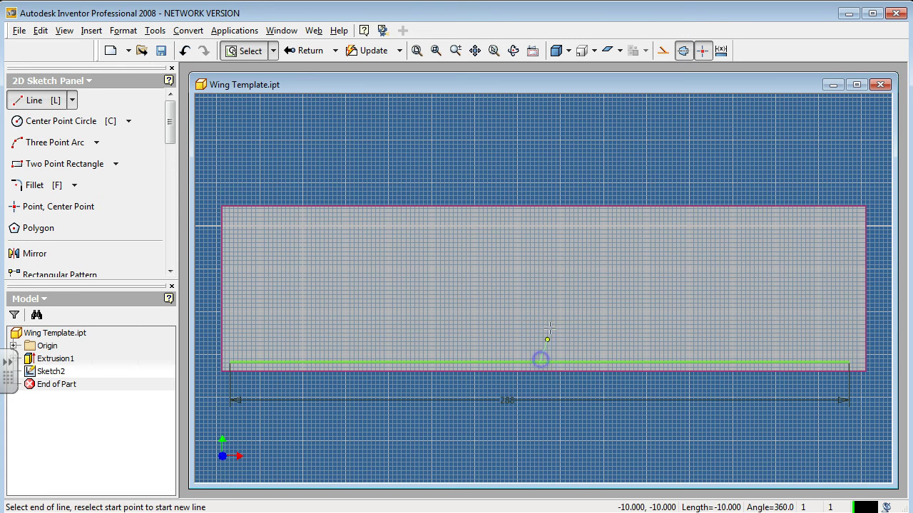
click(540, 229)
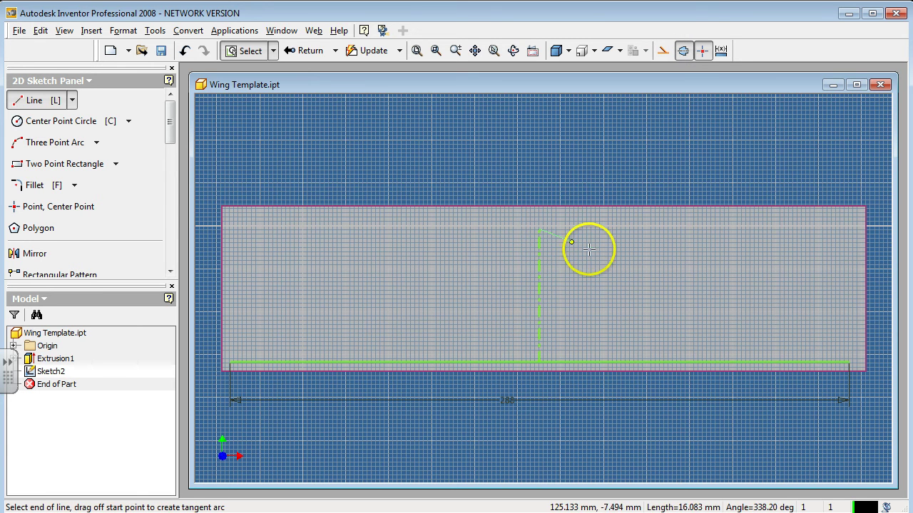
key(Escape)
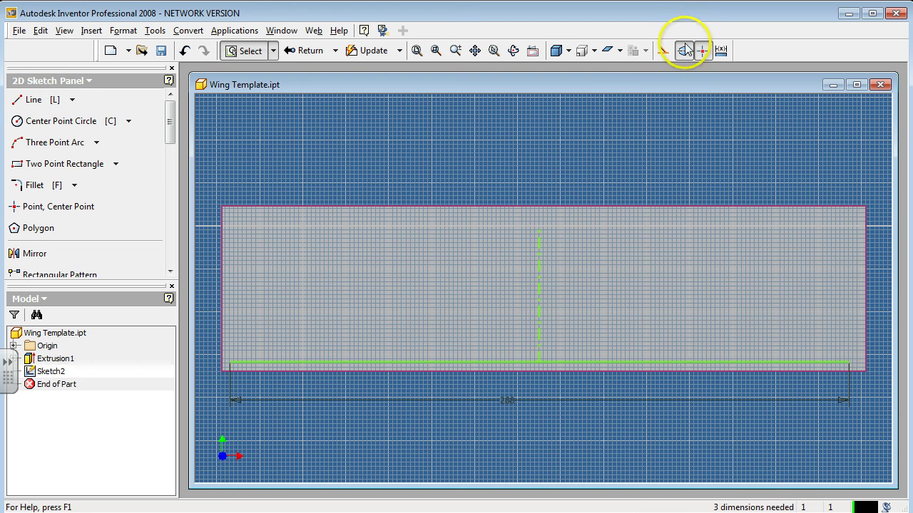
click(539, 336)
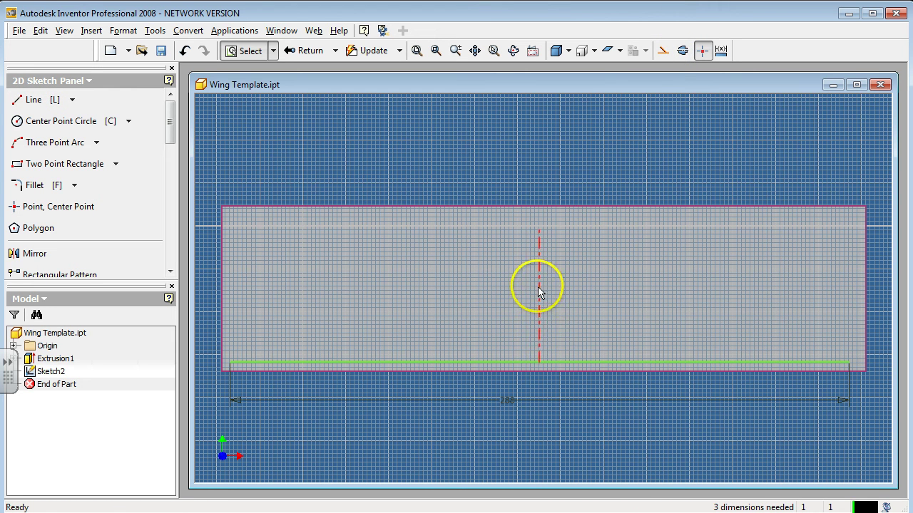
click(542, 305)
Step: Dimension the vertical centerline to 60 mm
key(d)
click(539, 302)
click(570, 294)
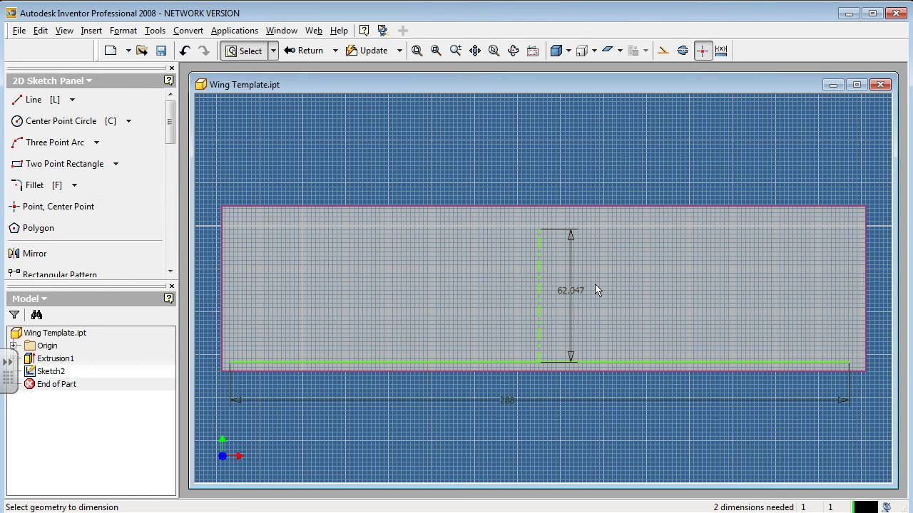
double_click(571, 292)
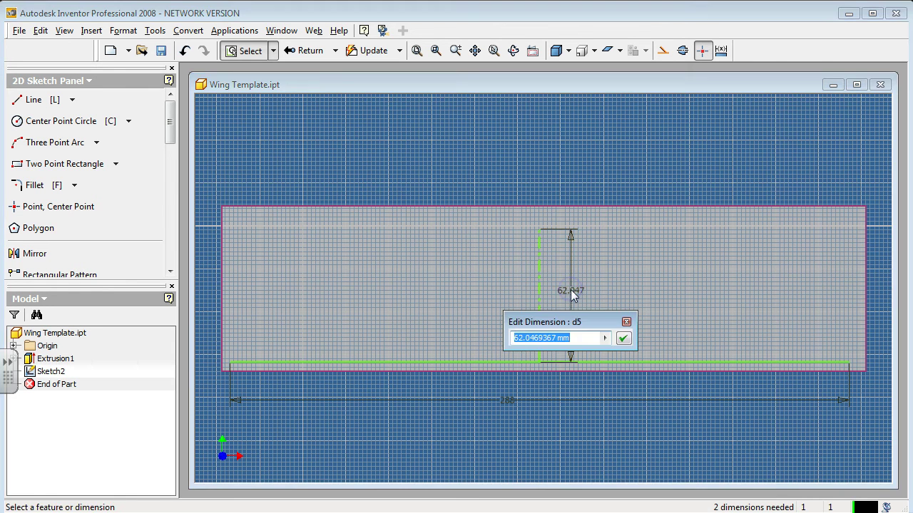
text(60)
key(Return)
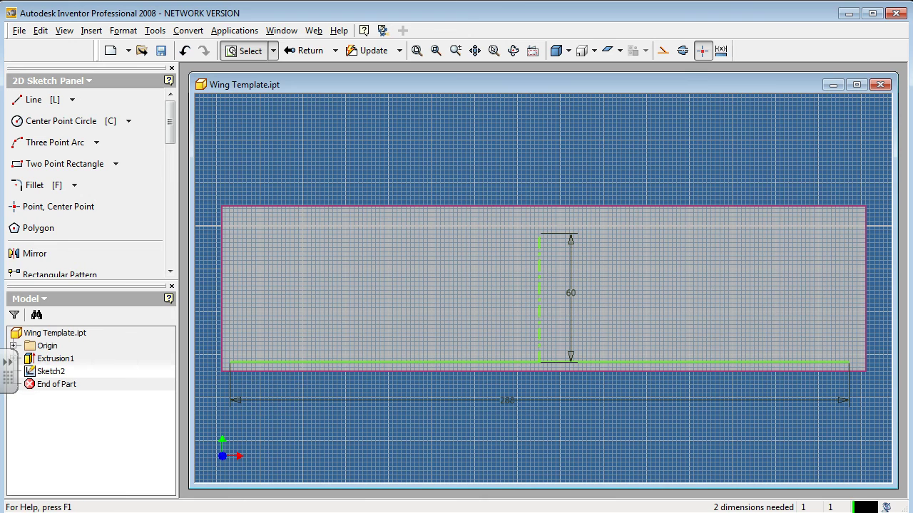
key(alt+Tab)
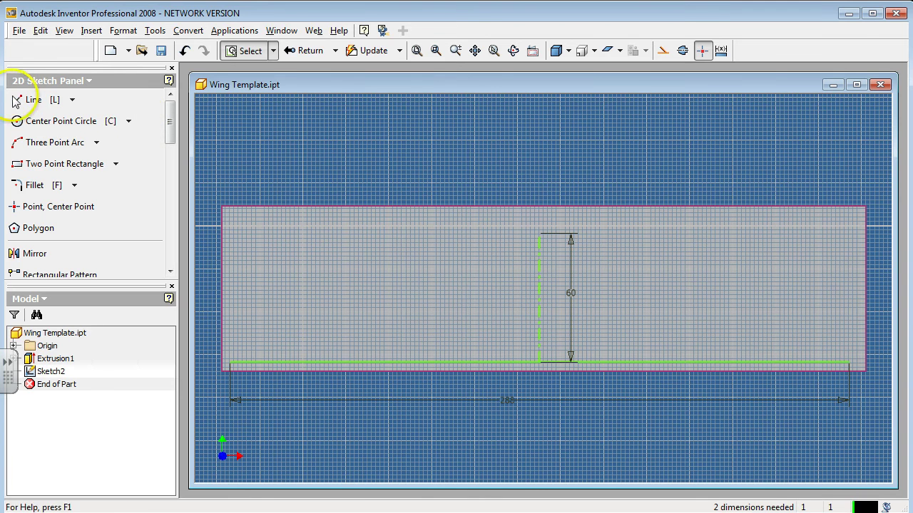
Step: Draw the top edge leftward from the centerline's top and dimension it to 105 mm
click(34, 100)
click(539, 238)
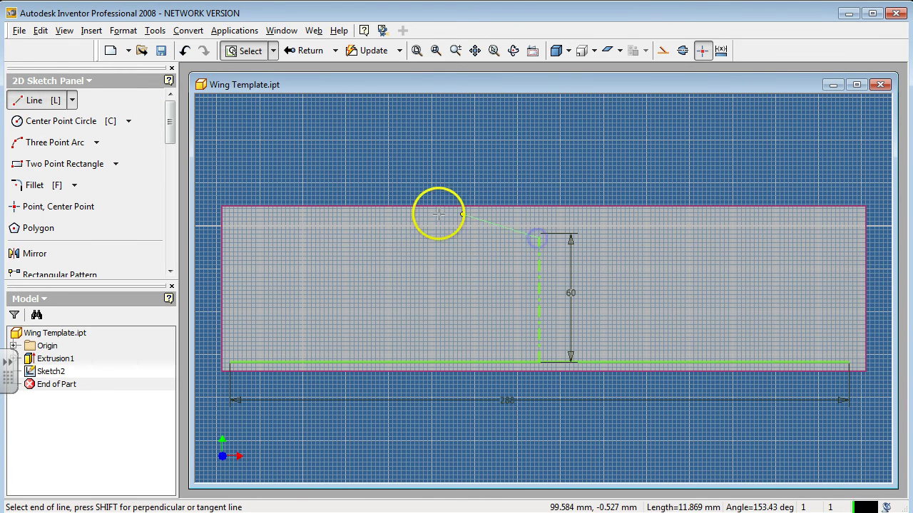
click(283, 238)
key(d)
click(373, 236)
click(405, 185)
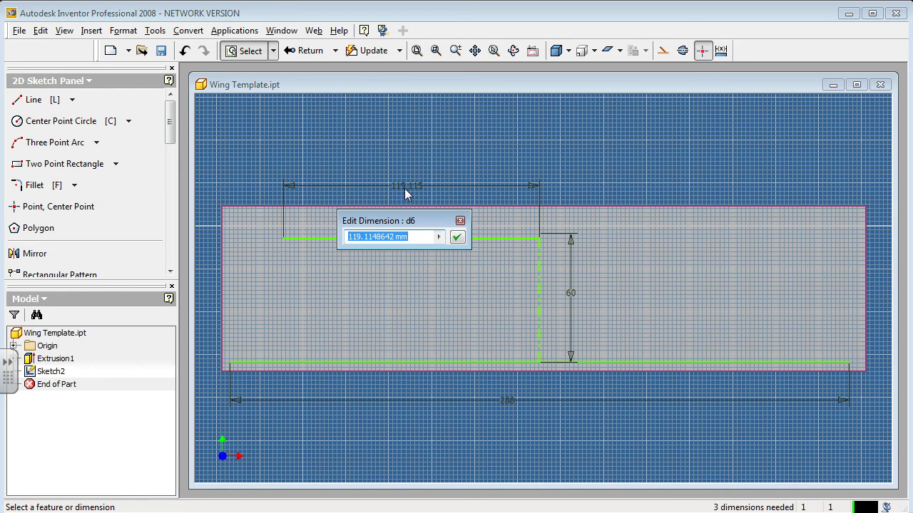
text(105)
key(Return)
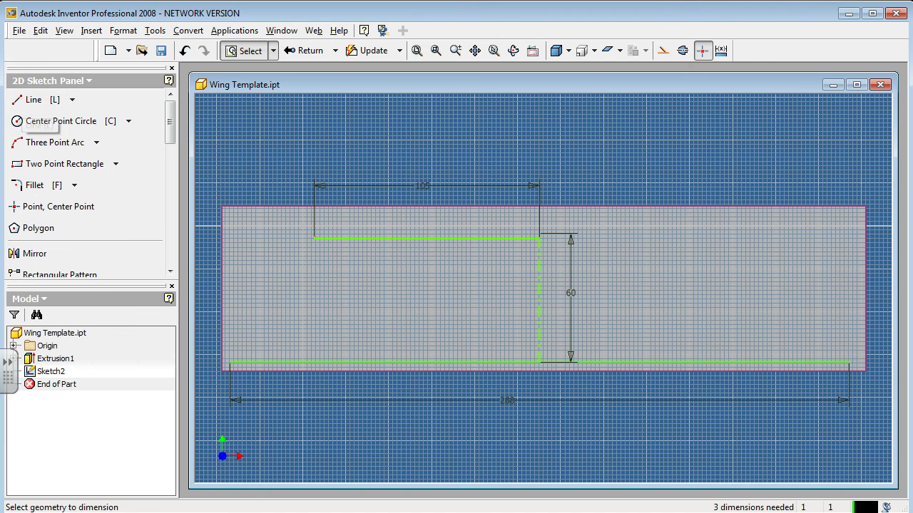
Step: Add a short upright line at the bottom-left corner, then reopen Sketch2 for editing
click(44, 103)
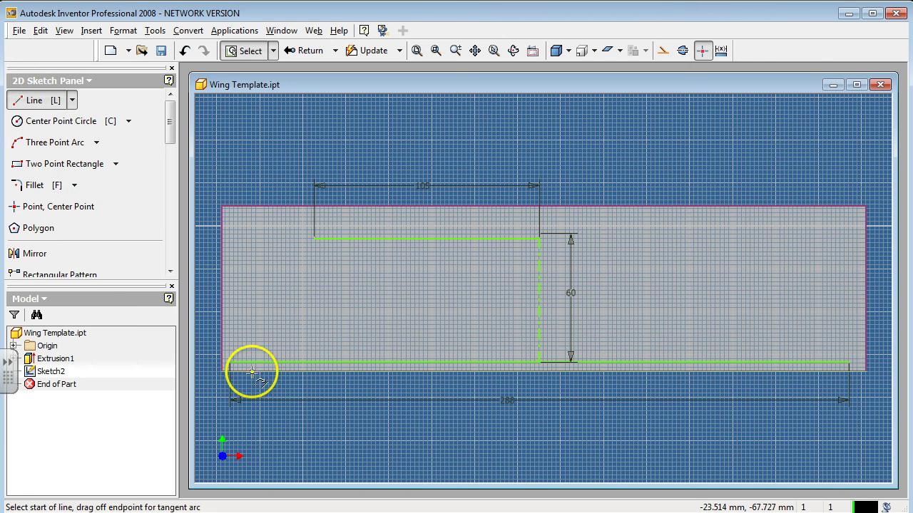
click(230, 362)
click(231, 311)
key(ctrl+Return)
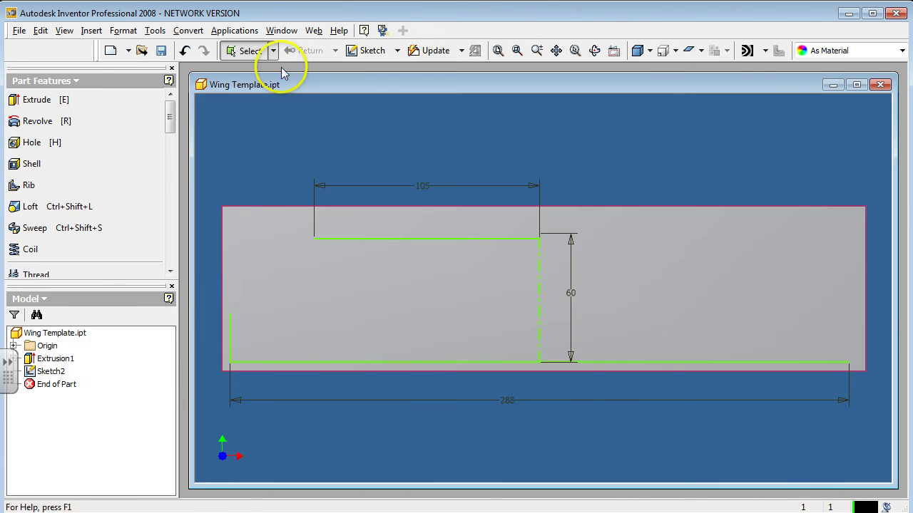
right_click(426, 240)
click(445, 311)
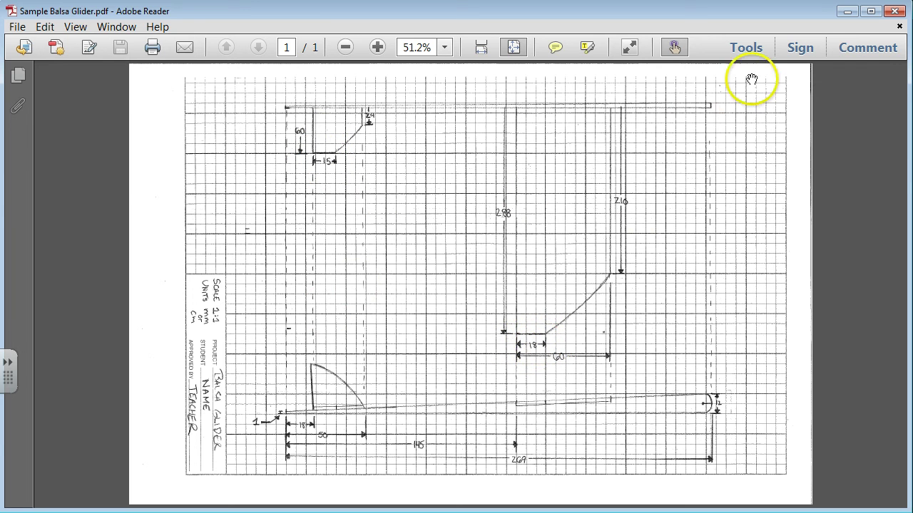
Step: Dimension the short left line to 15 mm
click(847, 11)
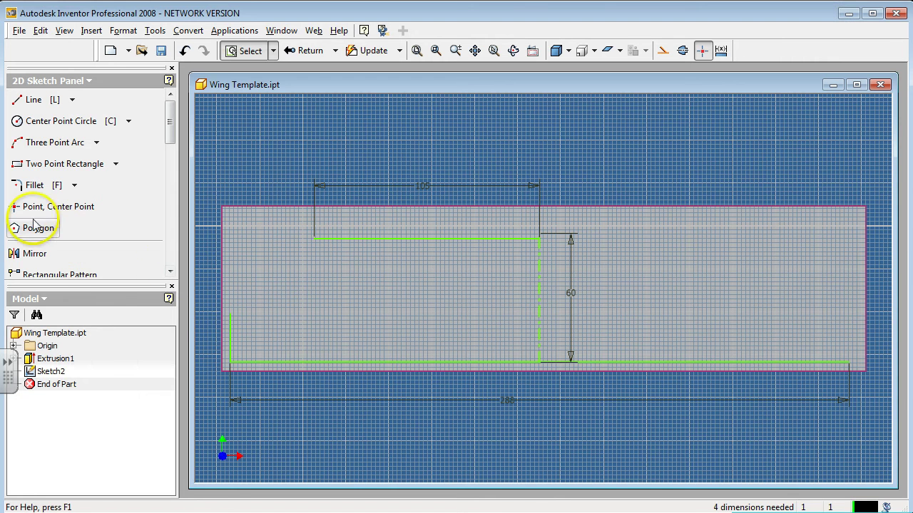
key(d)
click(230, 347)
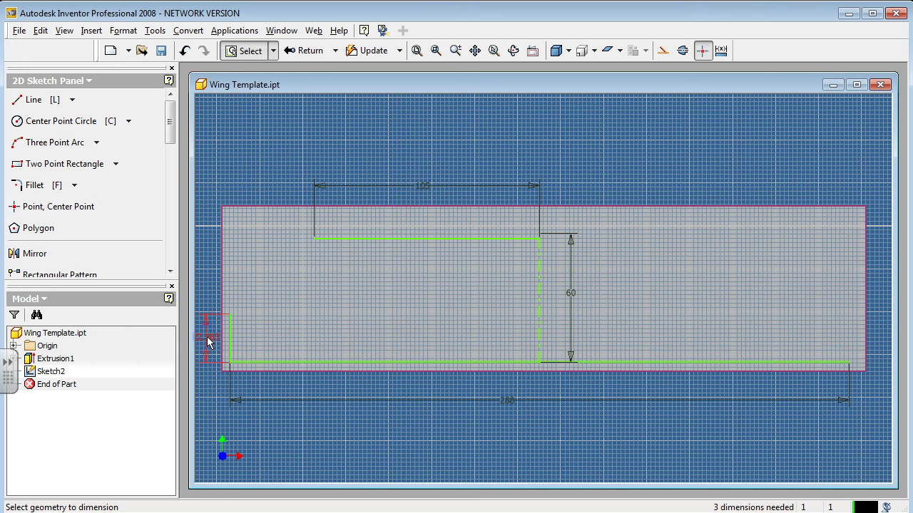
click(208, 341)
text(15)
key(Return)
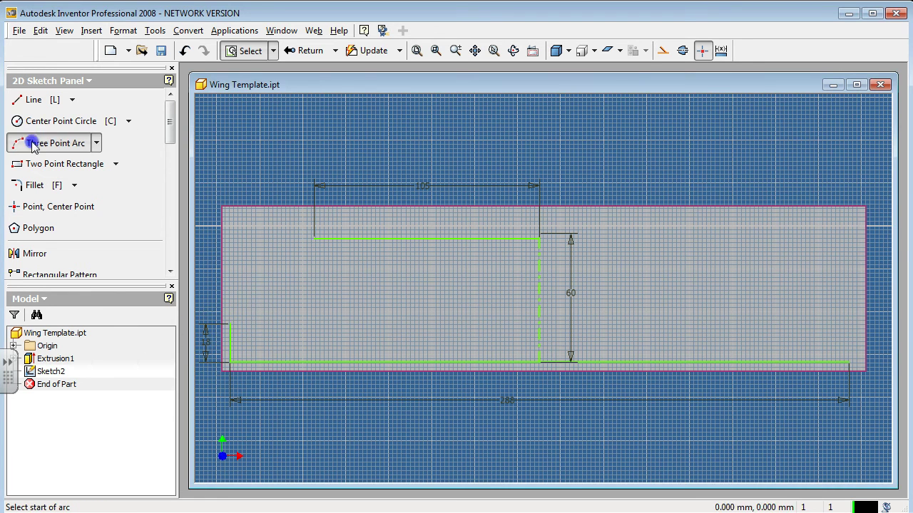
Step: Join the top edge's left end to the left line's top with a three-point arc
click(50, 143)
drag(314, 239, 231, 324)
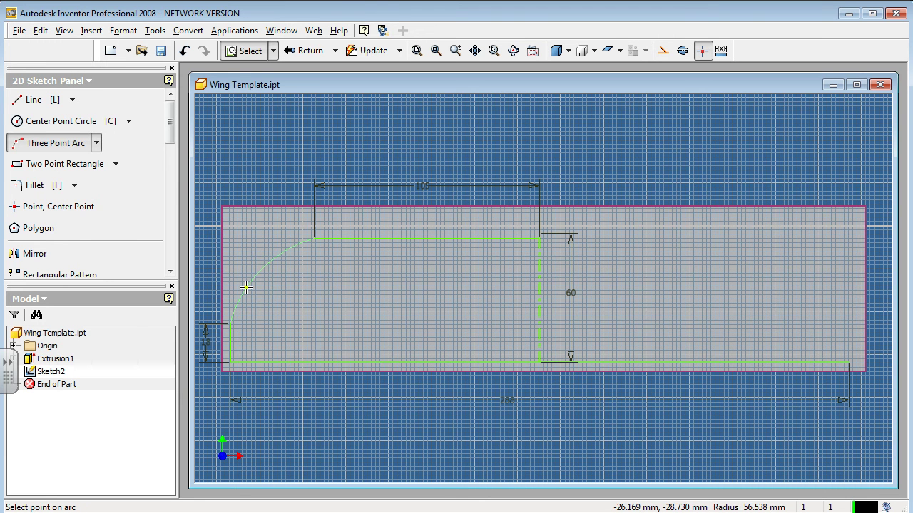
click(246, 287)
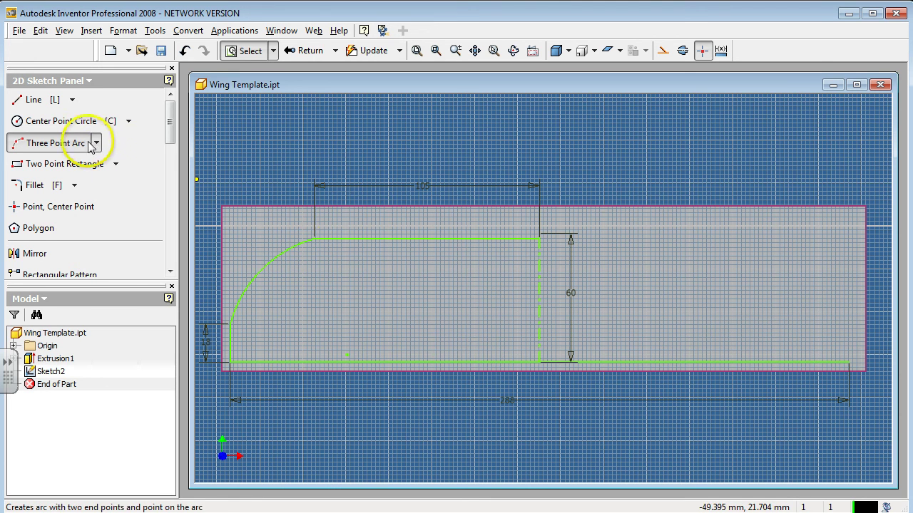
key(d)
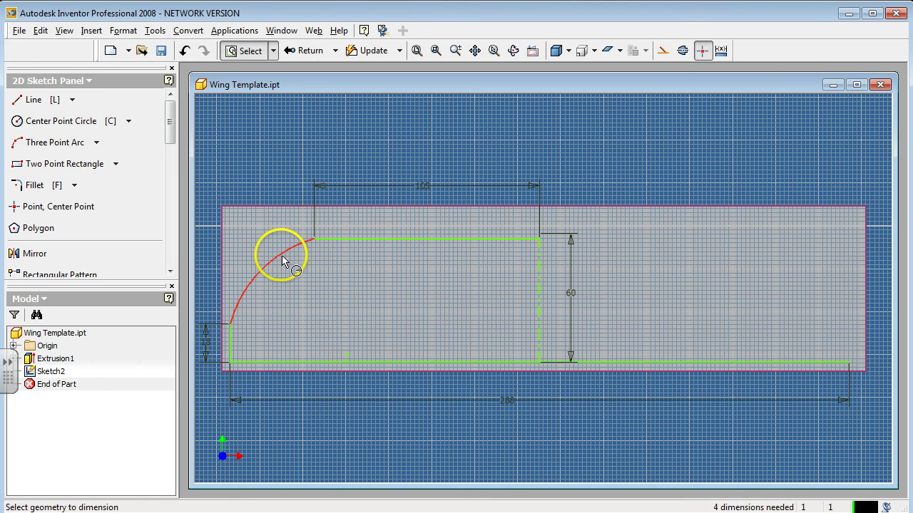
click(282, 259)
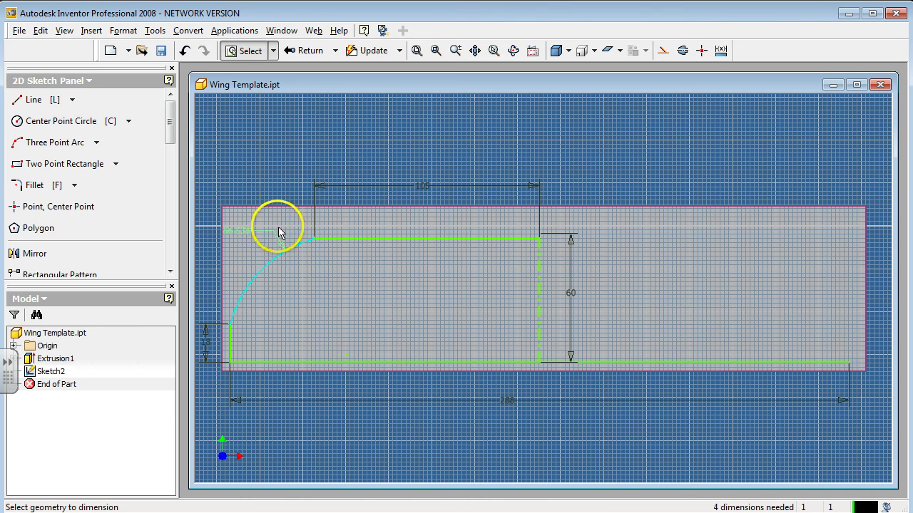
Step: Place the arc's 56.538 mm radius dimension above the curved wing tip
click(278, 224)
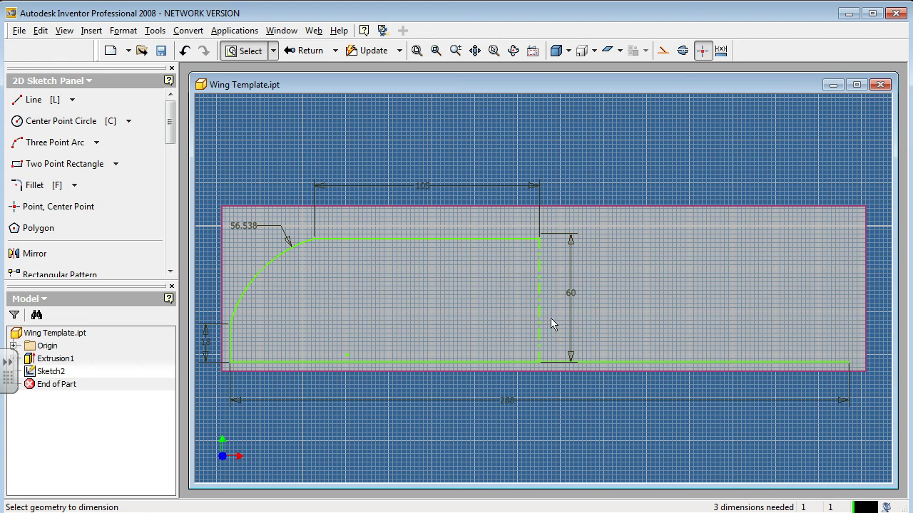
Step: Mirror the top line, arc and left line across the 60 mm centerline to the right side
click(36, 255)
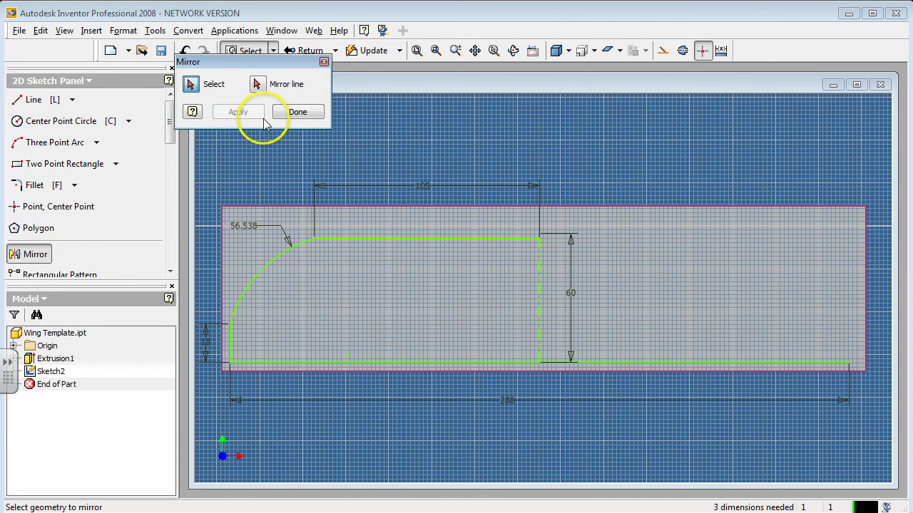
click(260, 87)
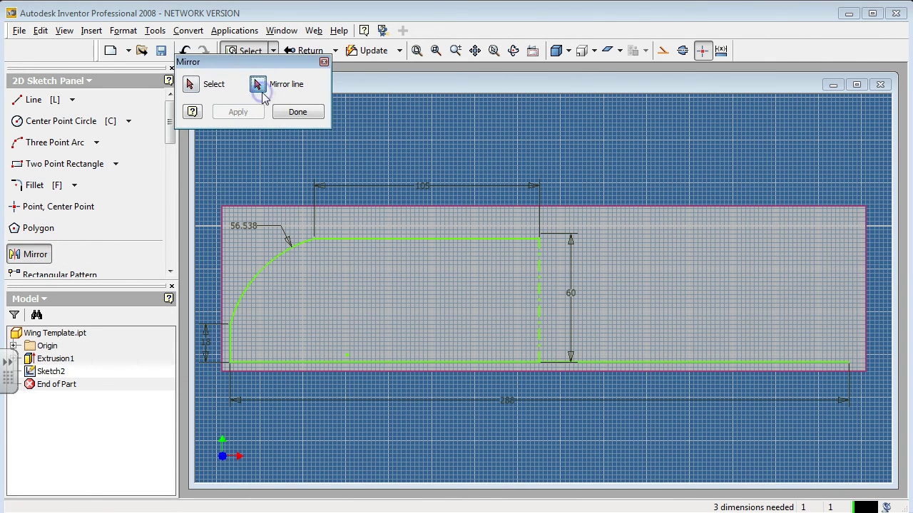
click(538, 296)
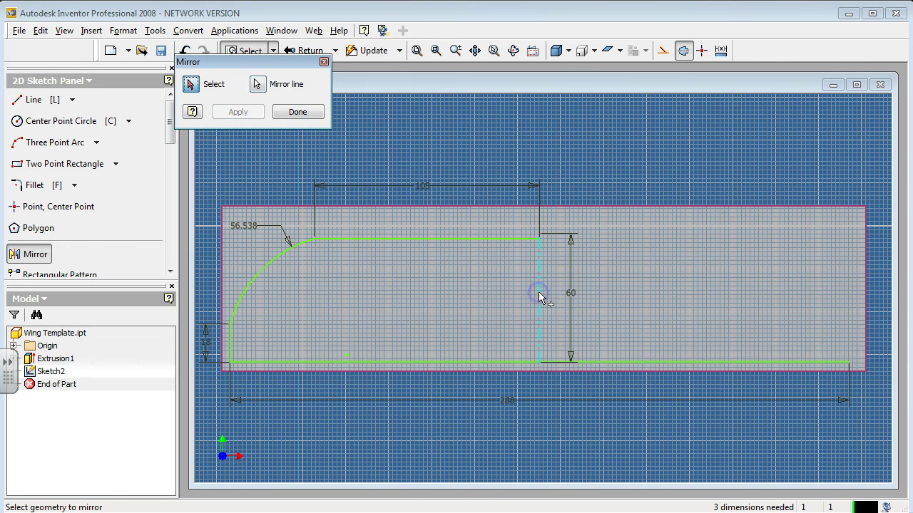
click(454, 243)
click(249, 285)
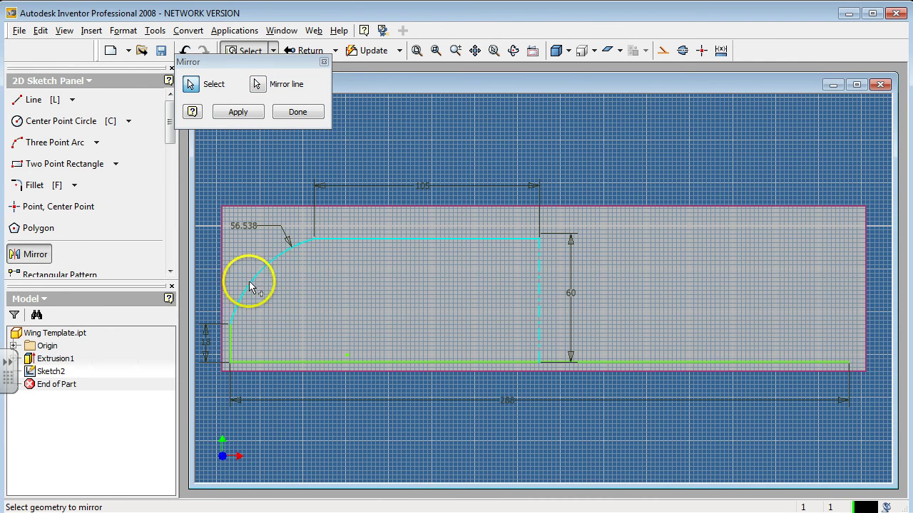
click(232, 348)
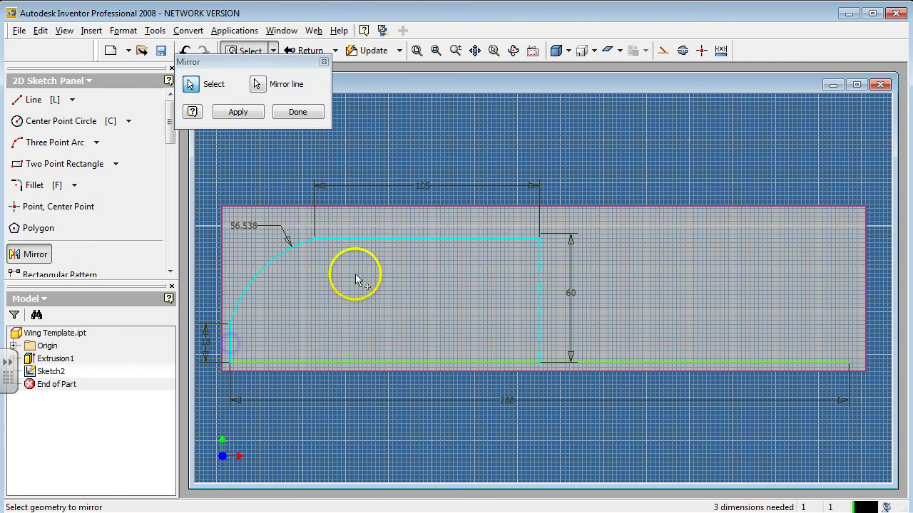
click(239, 112)
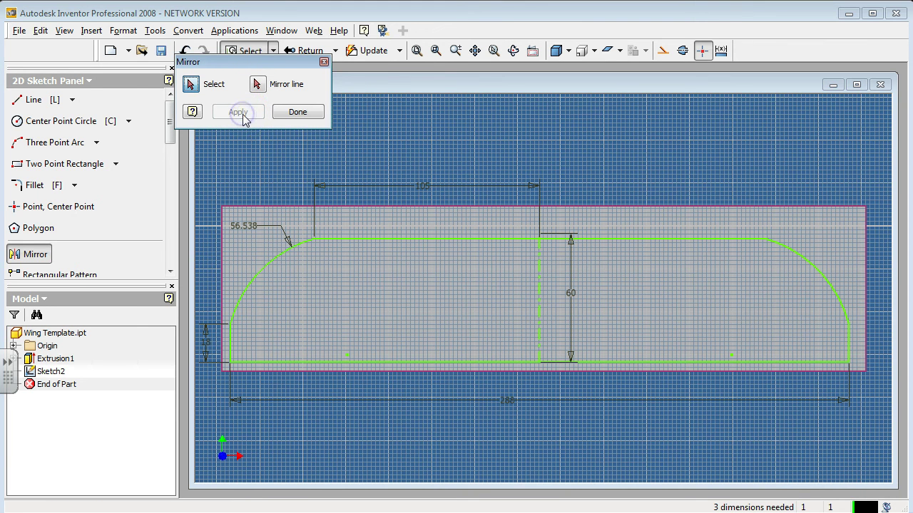
click(298, 112)
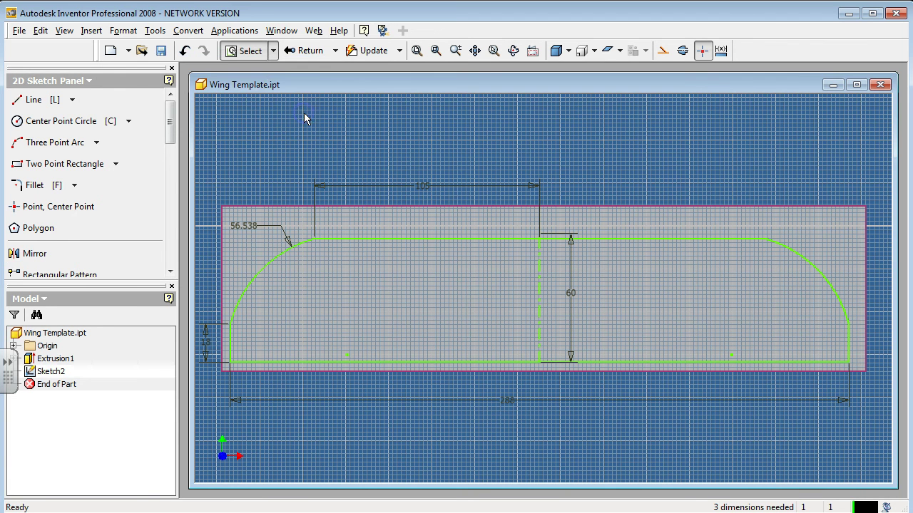
Step: Cut away the region outside the wing outline with an Extrude set to Cut, extents All
click(301, 54)
click(32, 100)
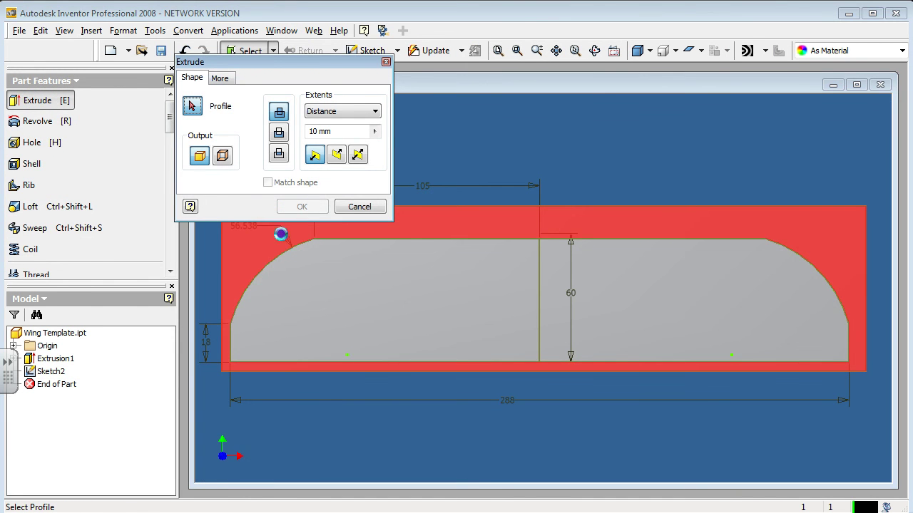
click(281, 235)
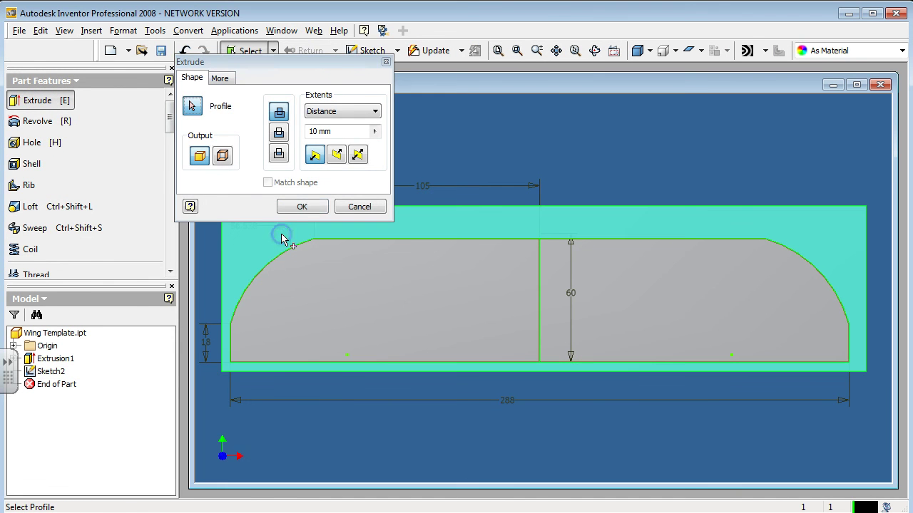
click(281, 137)
click(328, 112)
click(326, 160)
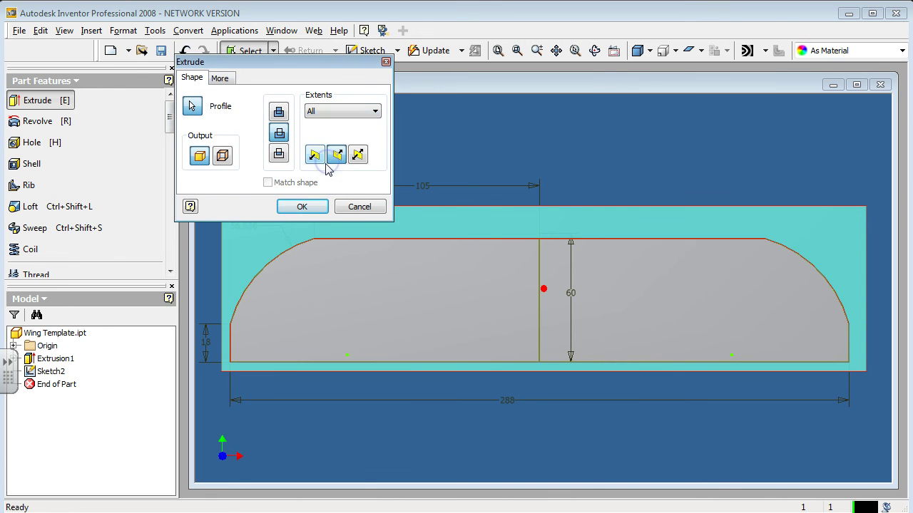
click(318, 206)
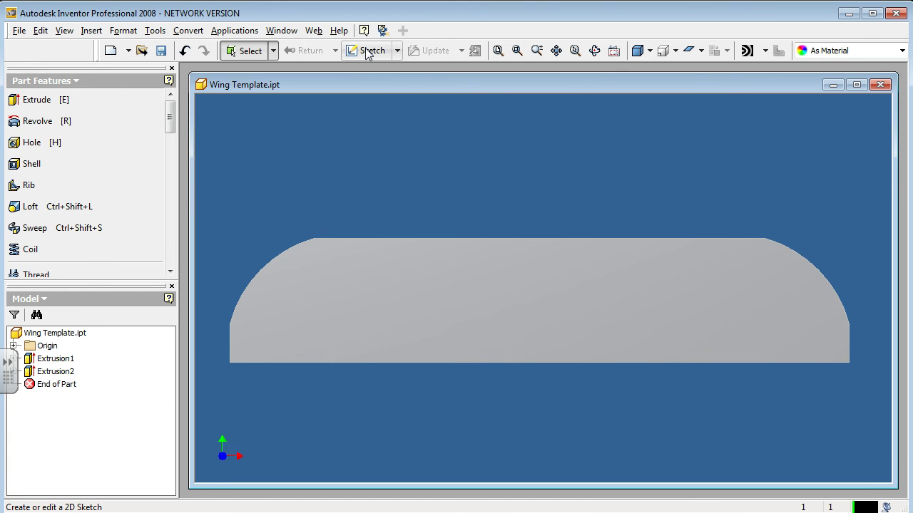
Step: Sketch a vertical center line on the wing face from its top edge to its bottom edge
click(369, 51)
click(485, 271)
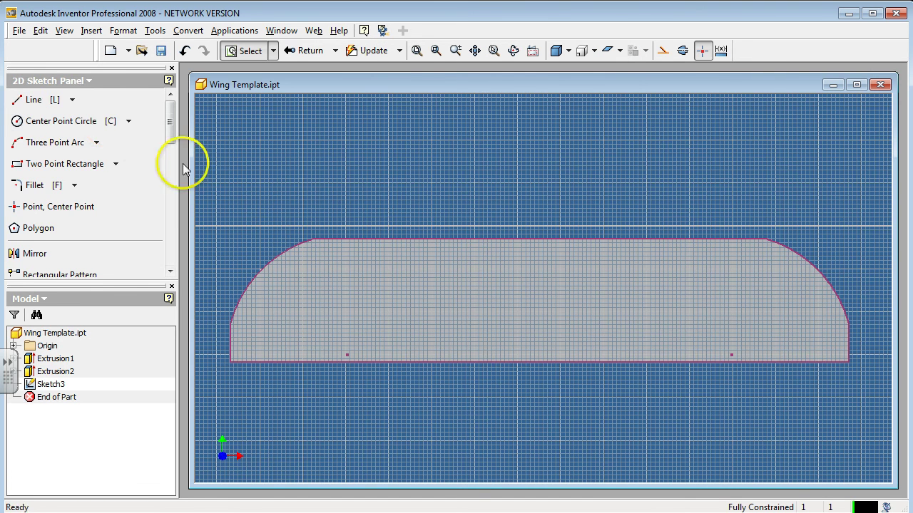
click(39, 100)
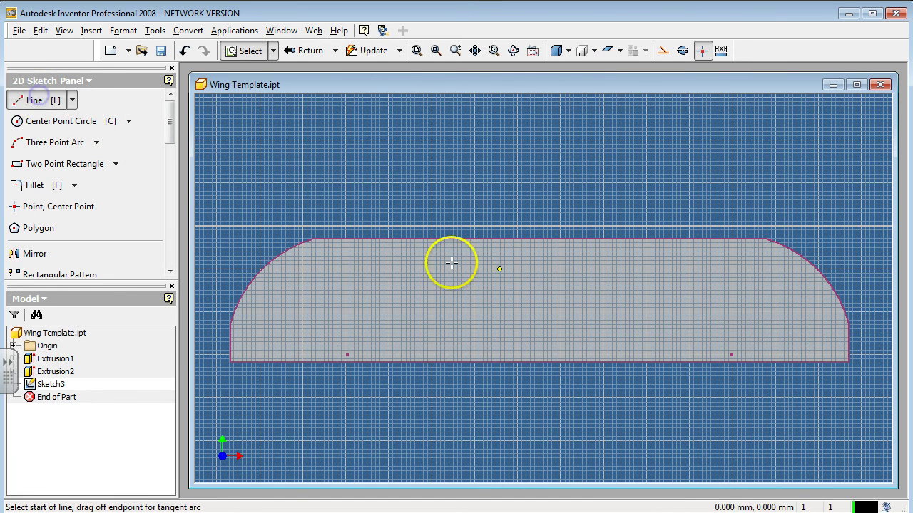
click(539, 238)
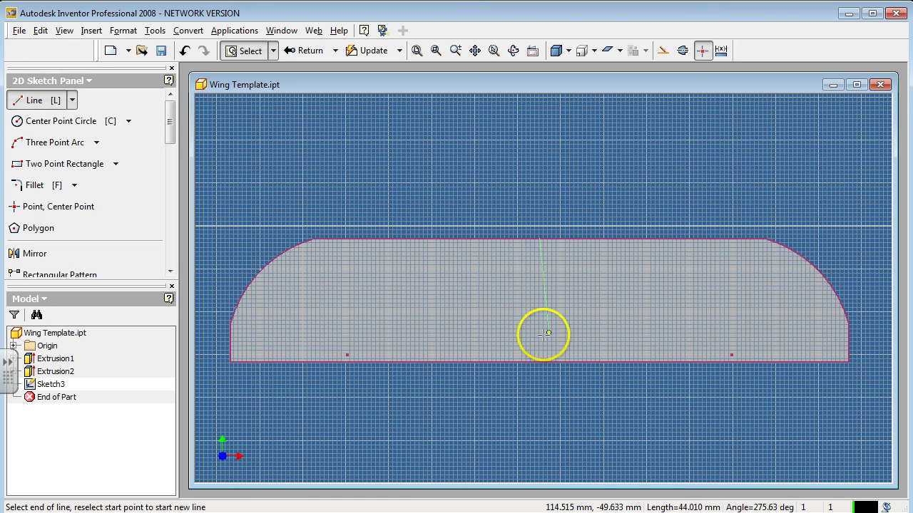
double_click(539, 363)
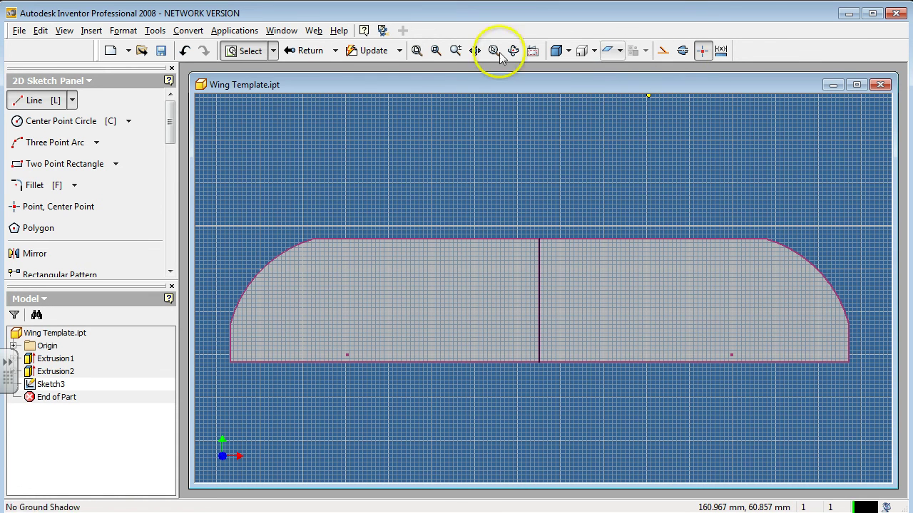
Step: Finish the sketch and apply the Wood (Ash) color style to the wing
click(303, 50)
click(834, 48)
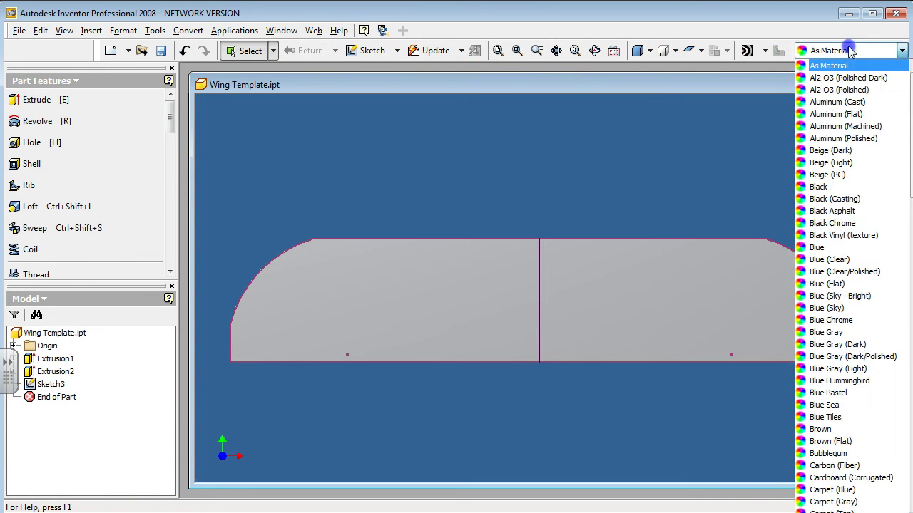
scroll(852, 285, down, 20)
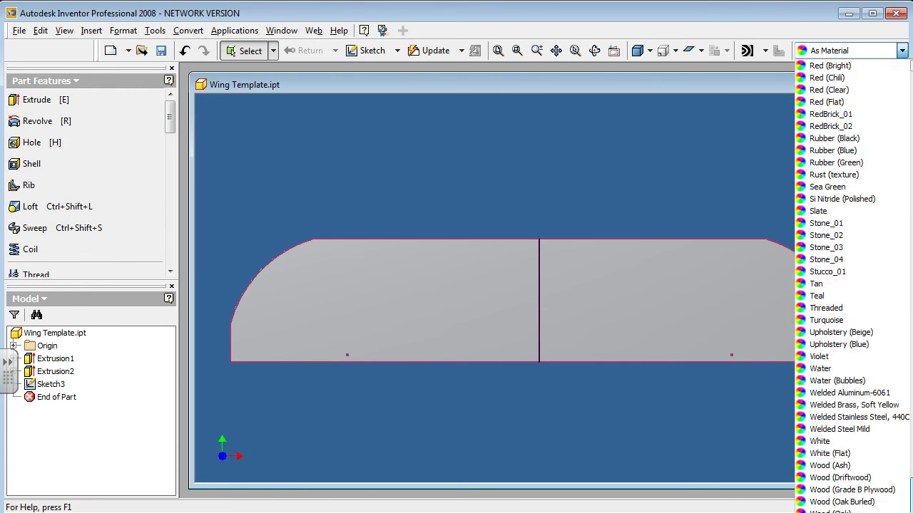
click(833, 466)
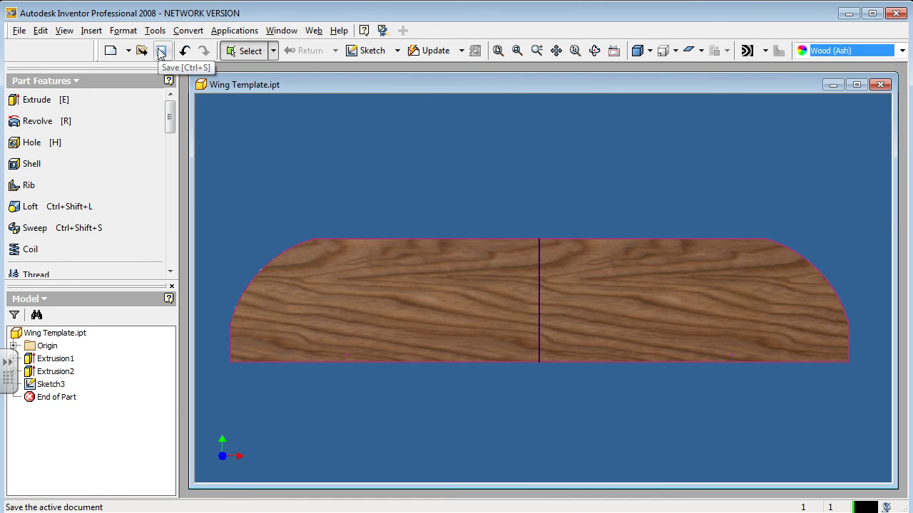
Step: Save the part under a new name, deleting 'Template' from the proposed file name
click(19, 30)
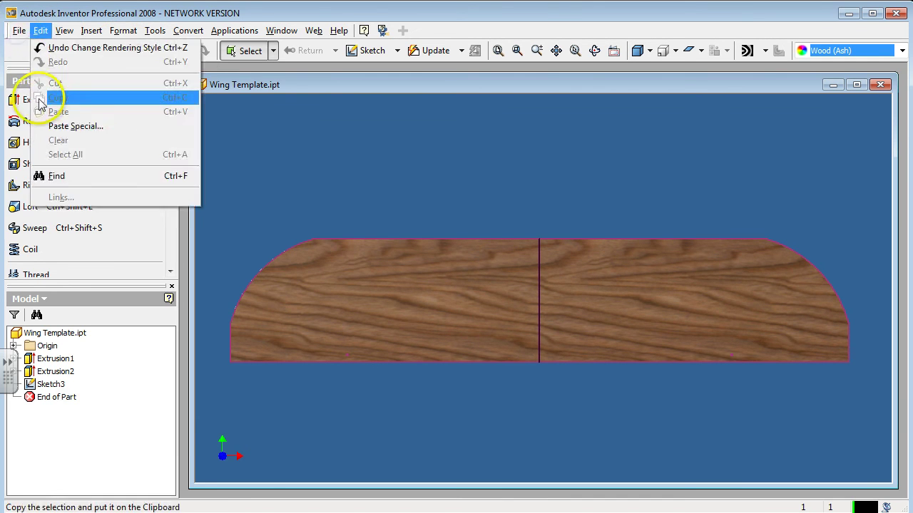
click(45, 139)
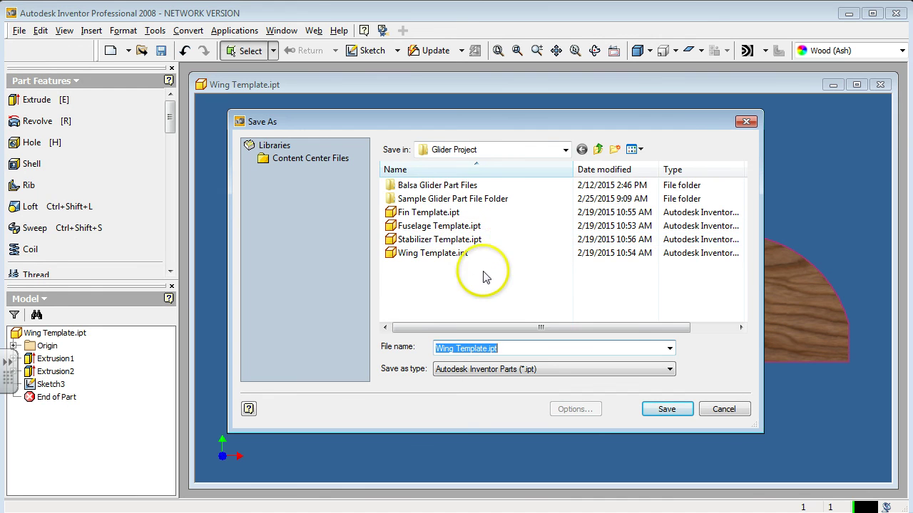
click(467, 349)
click(437, 349)
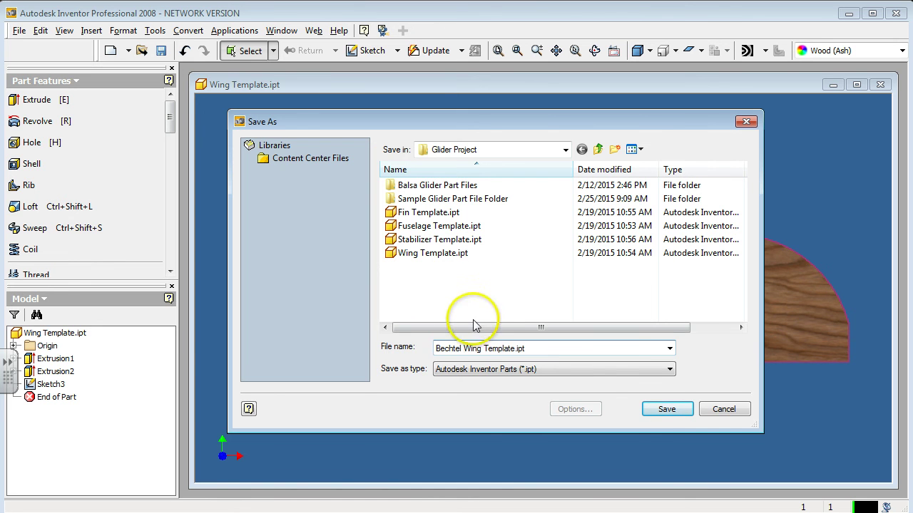
drag(484, 348, 491, 349)
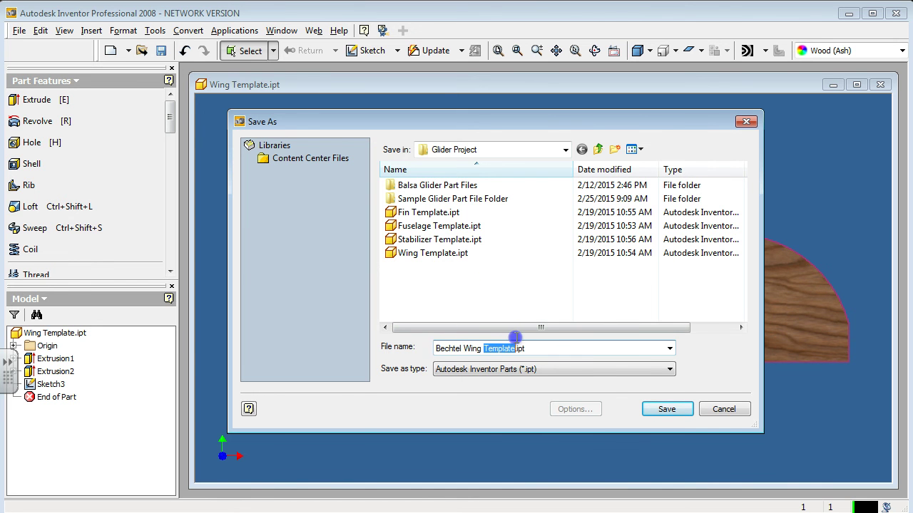
key(BackSpace)
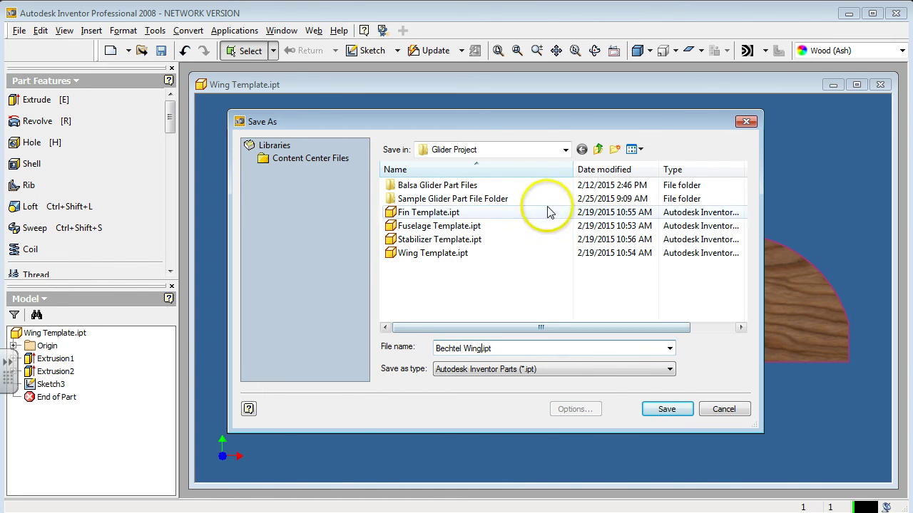
Step: Create a new glider parts folder inside Glider Project and open it
click(614, 149)
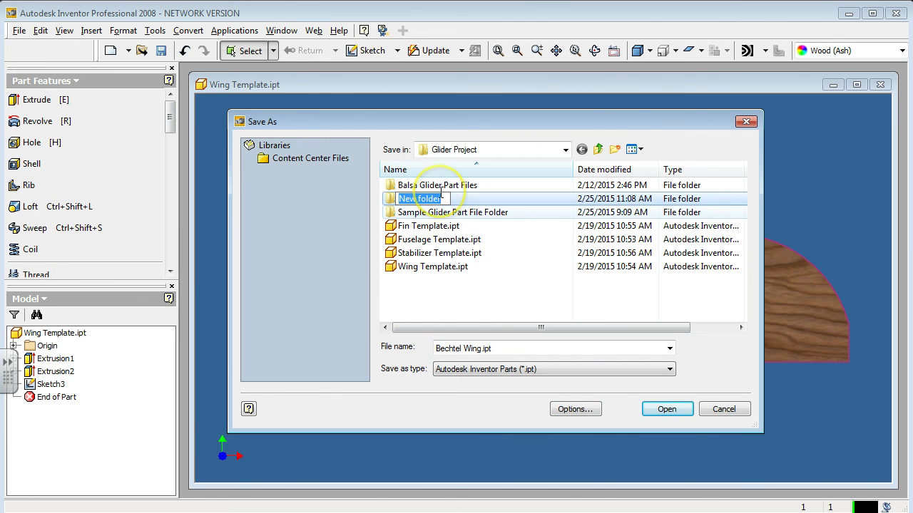
text(Bechtel)
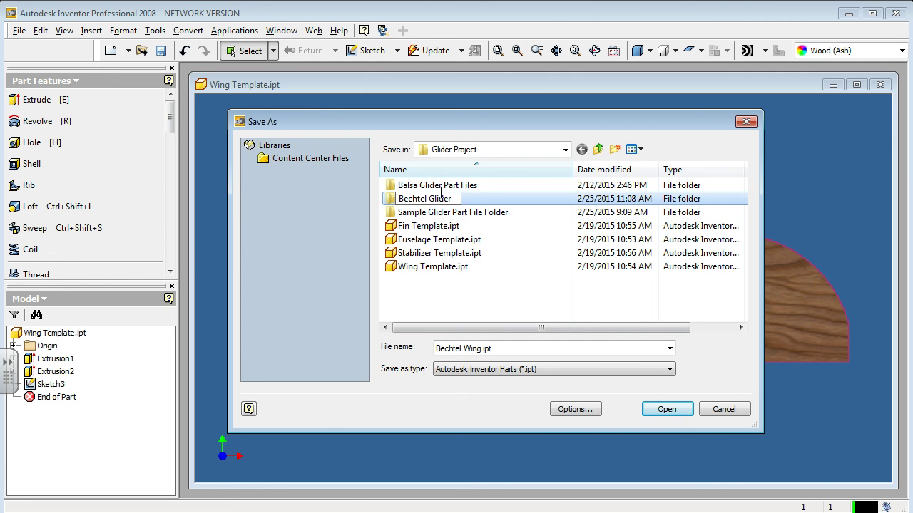
text(Parts)
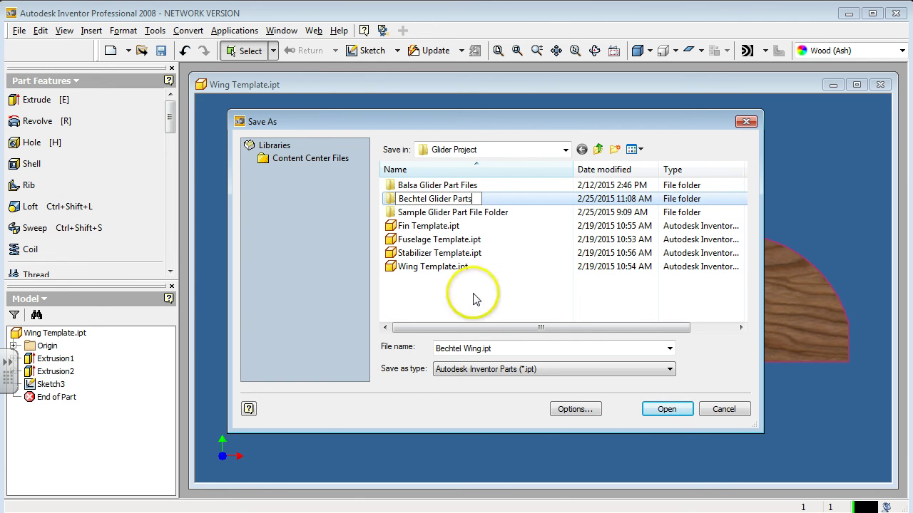
double_click(428, 198)
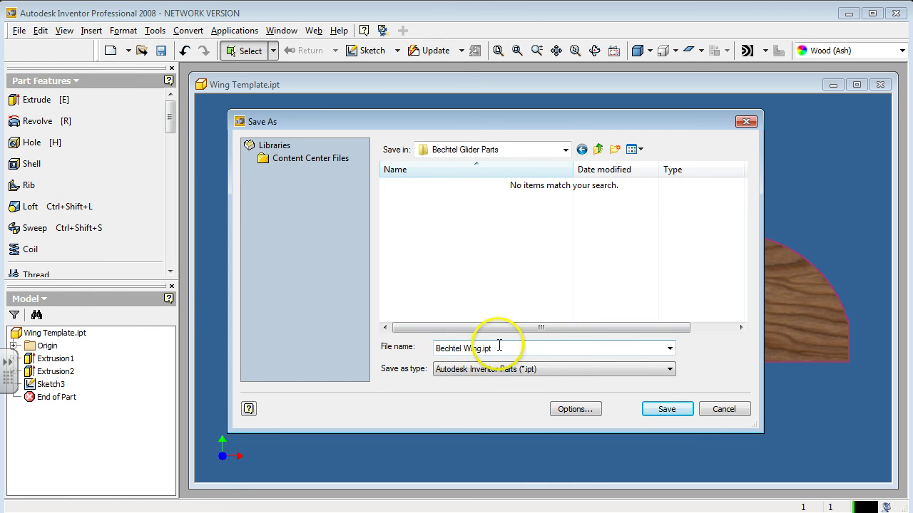
Step: Save the wing part into the new glider parts folder
click(669, 409)
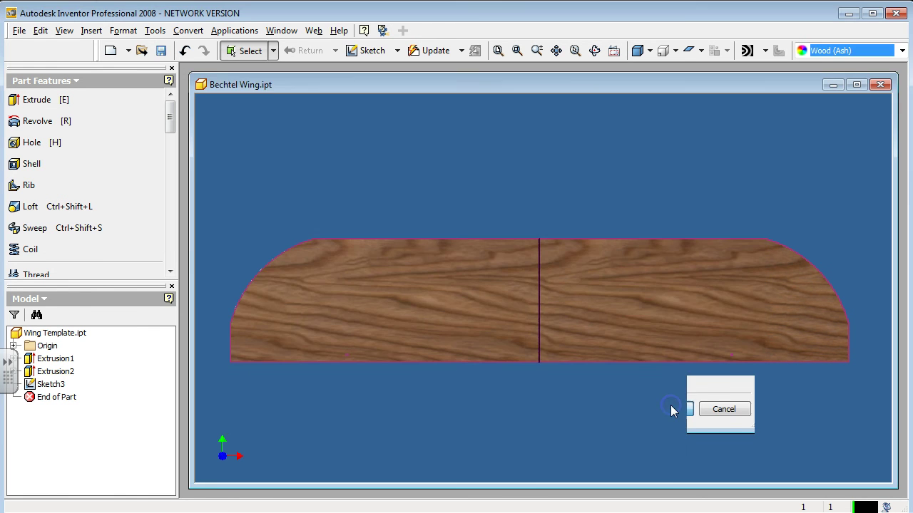